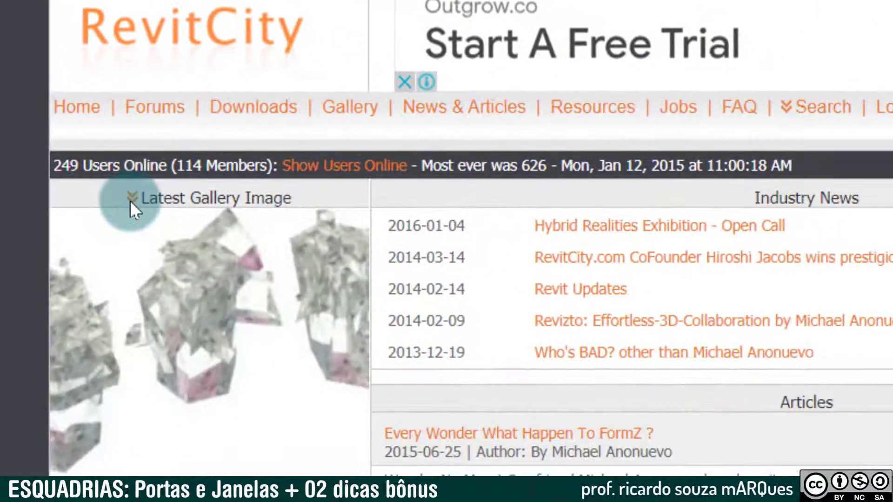
Step: List the recent object uploads on the RevitCity home page and open Escritorio Cubo Parametrico in a new browser tab
left_click(157, 218)
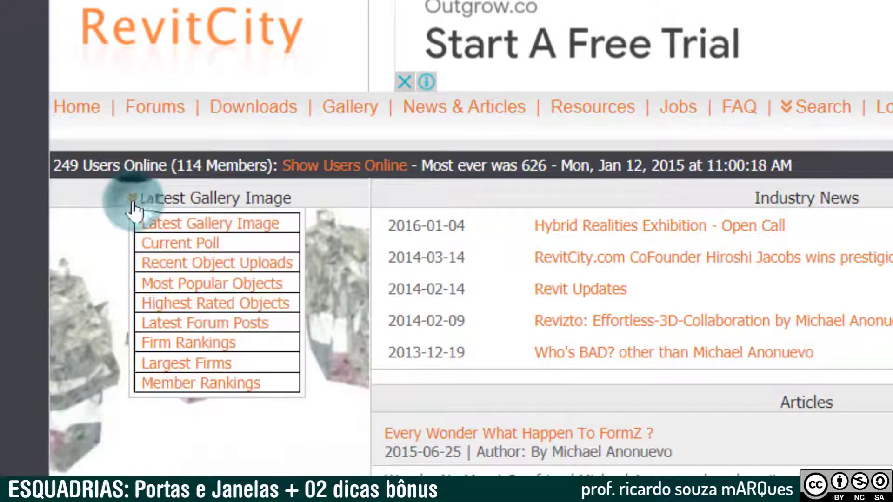
left_click(185, 264)
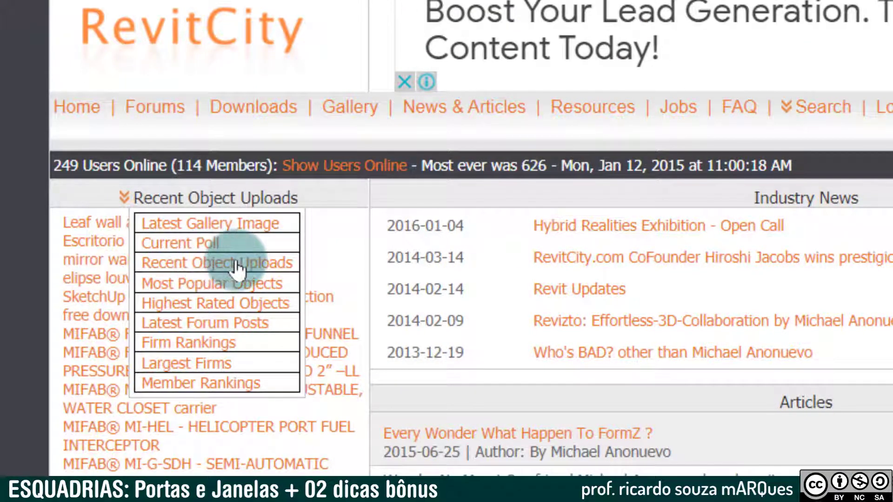
left_click(16, 279)
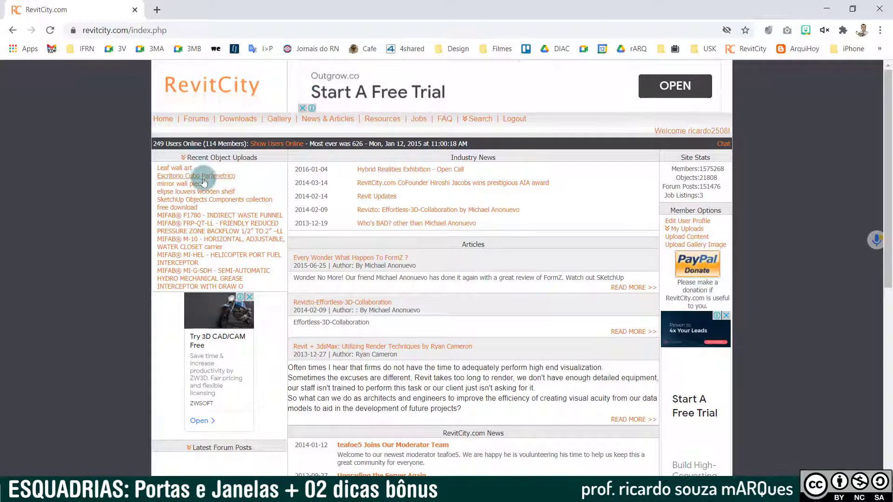
middle_click(198, 180)
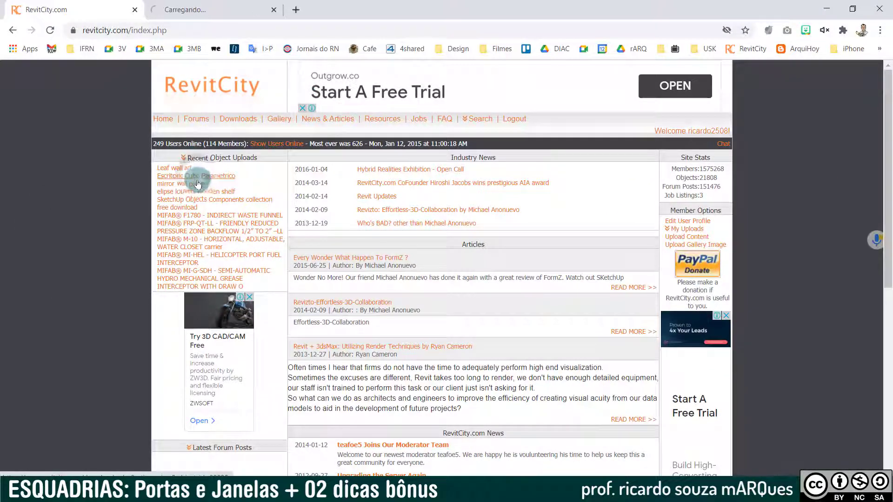
left_click(230, 13)
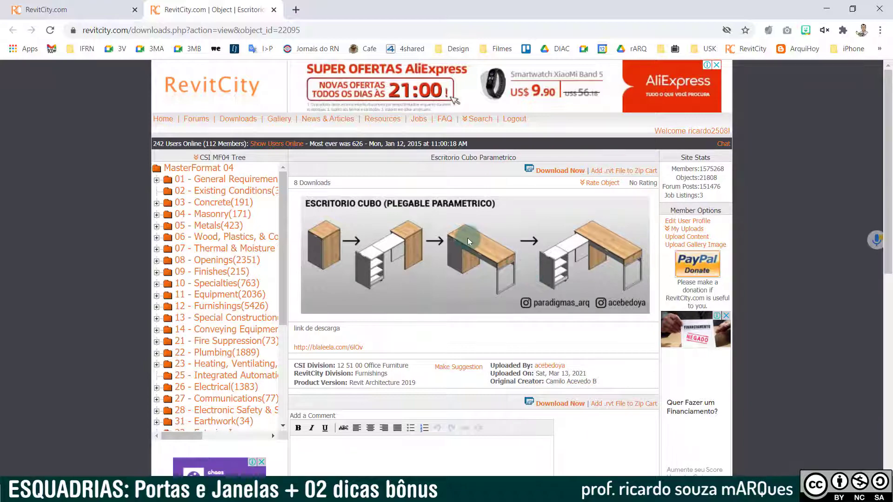
Step: Return to the RevitCity home page and search the Downloads area for "door"
left_click(100, 12)
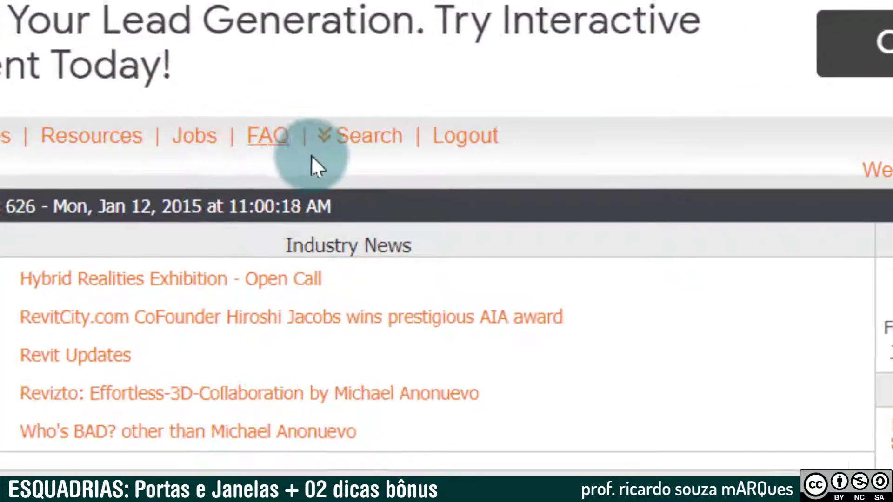
left_click(362, 144)
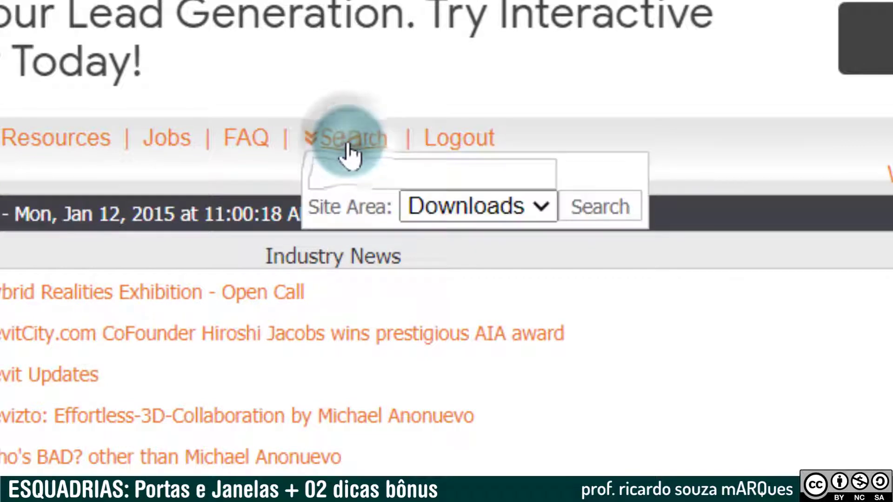
left_click(348, 171)
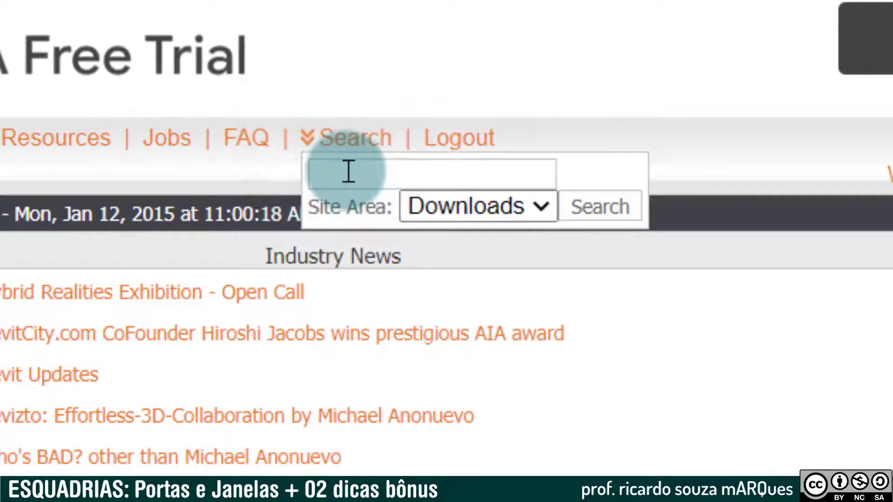
type("door")
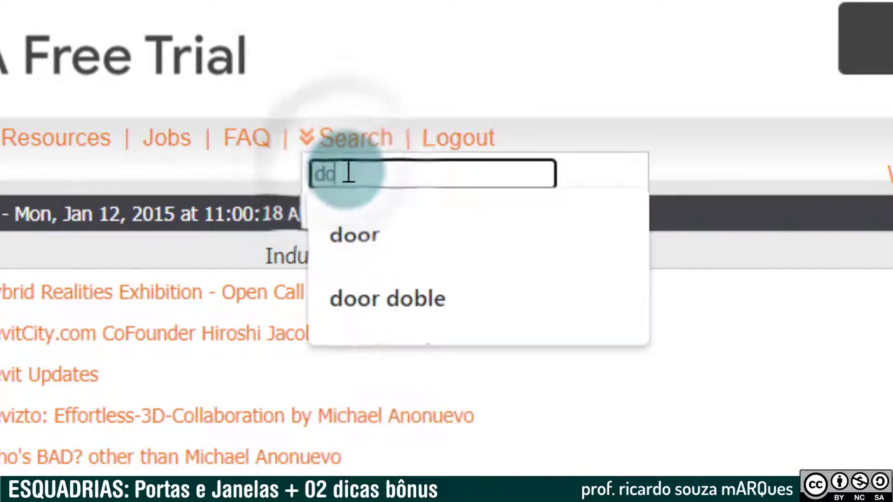
left_click(400, 215)
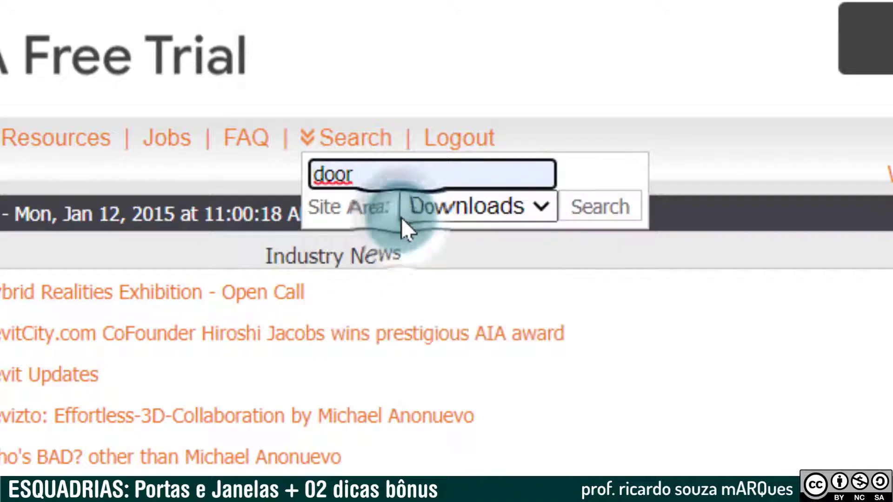
left_click(618, 214)
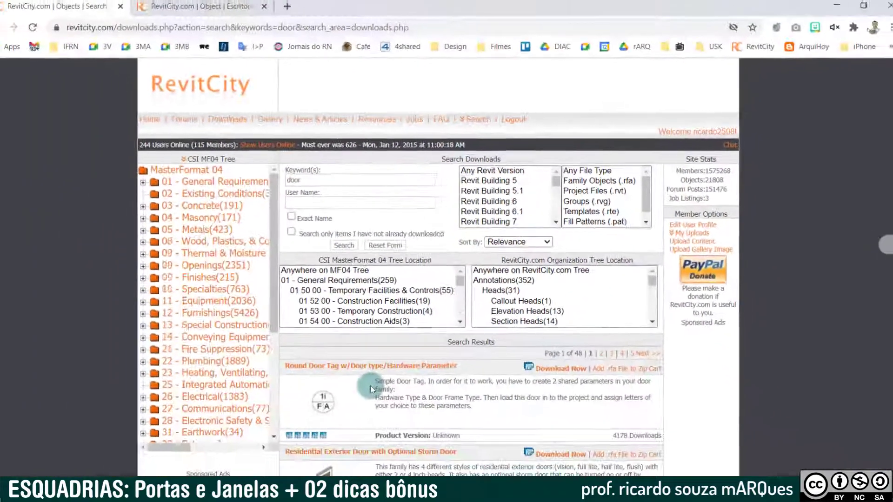
Step: Browse the door search results and open the Interior barn door object page
scroll(372, 381, "down", 5)
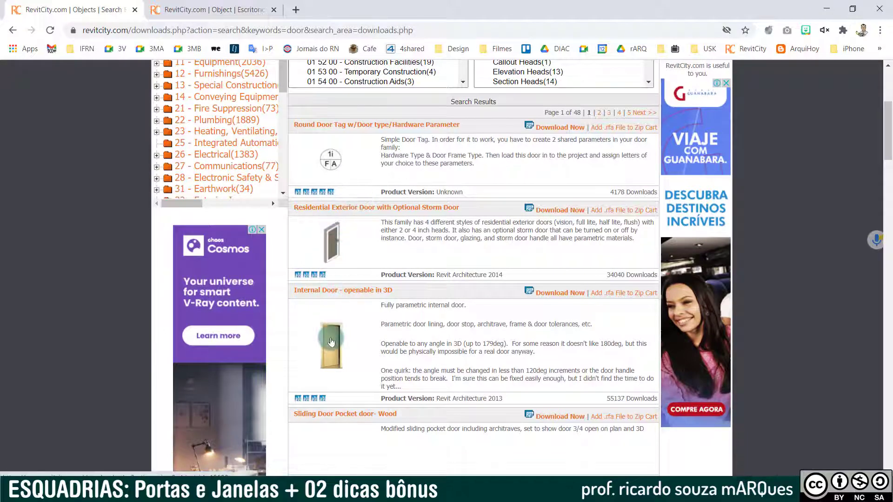
scroll(357, 198, "down", 5)
scroll(331, 278, "down", 5)
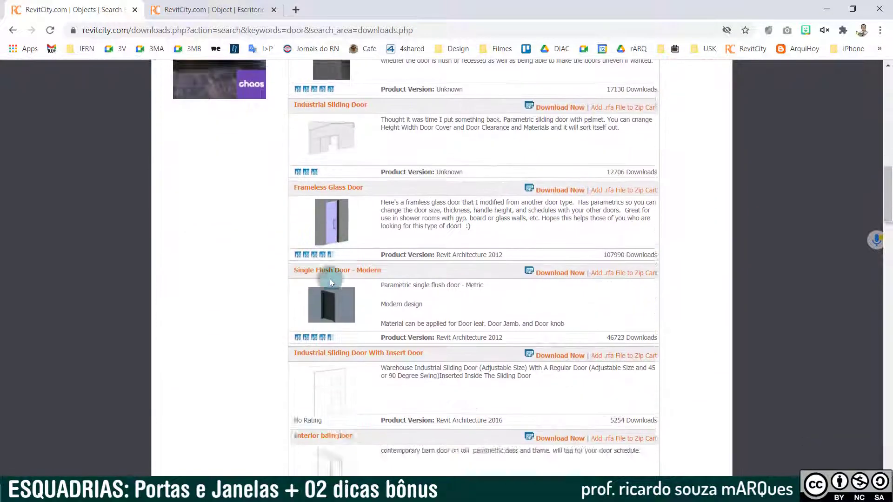
scroll(330, 283, "down", 3)
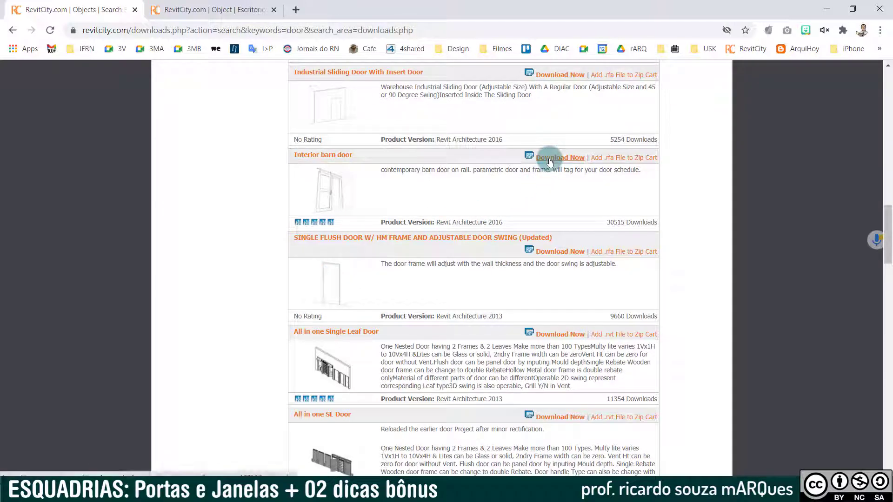
left_click(333, 193)
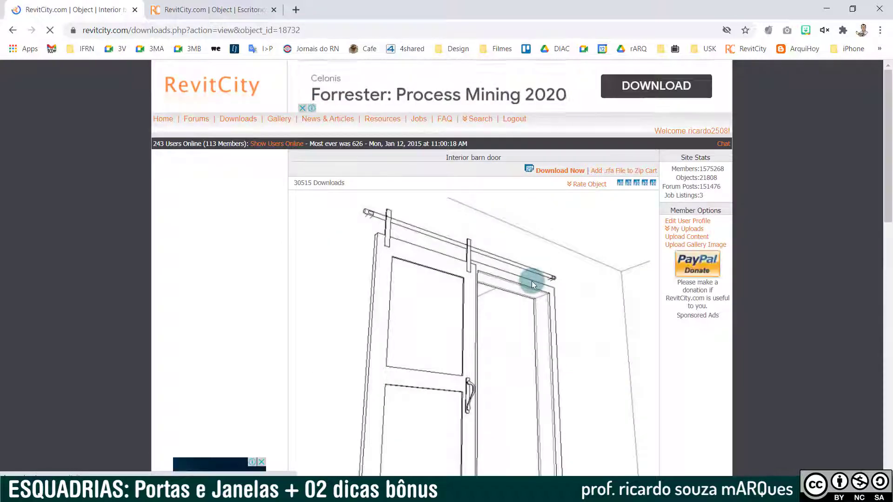
Step: Start downloading the Interior barn door family and cancel saving the file
scroll(532, 279, "down", 3)
scroll(494, 277, "up", 3)
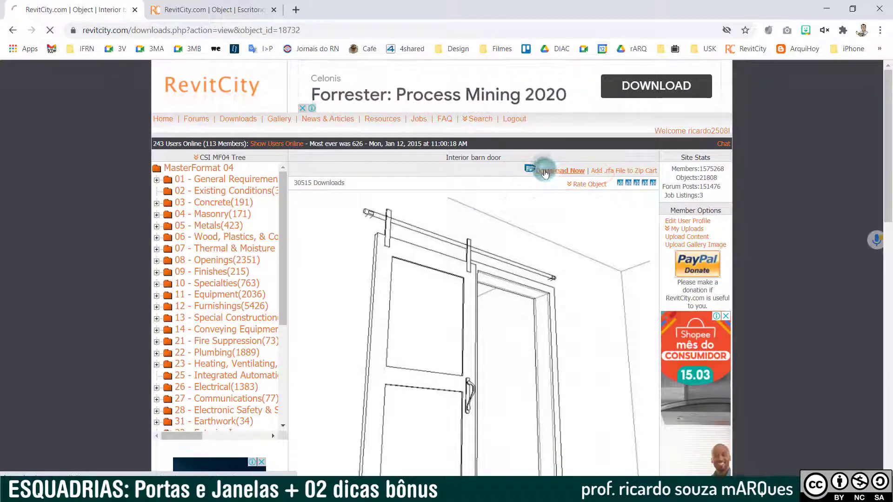
left_click(546, 173)
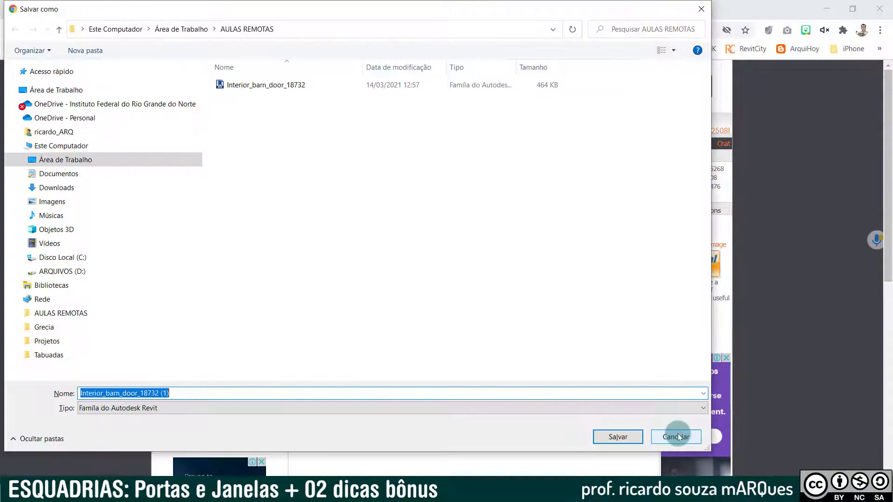
left_click(677, 434)
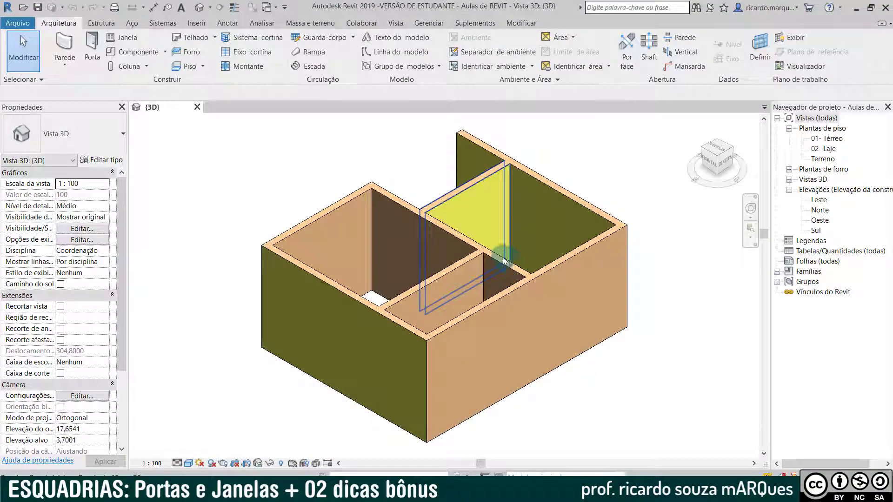
Step: Switch to Revit and open the program options
left_click(265, 163)
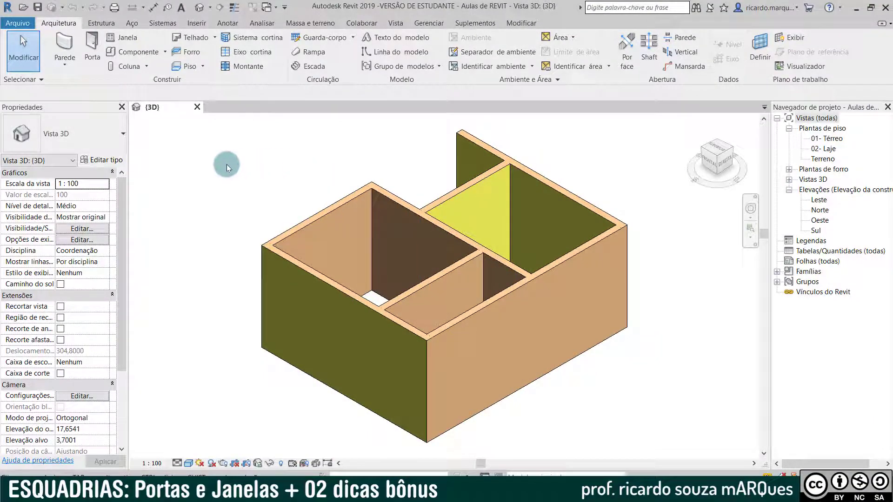
left_click(18, 23)
left_click(173, 324)
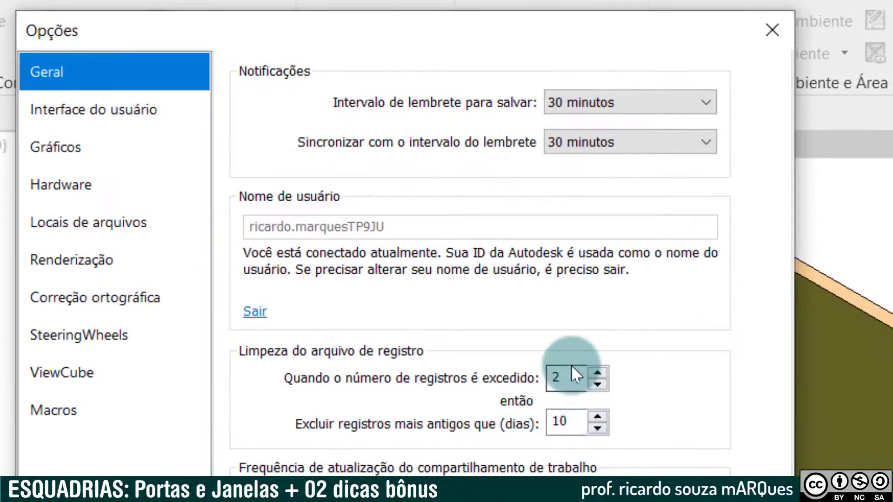
Step: Try 10 as the number of logs that triggers log file cleanup and return it to 2
double_click(567, 376)
type("10")
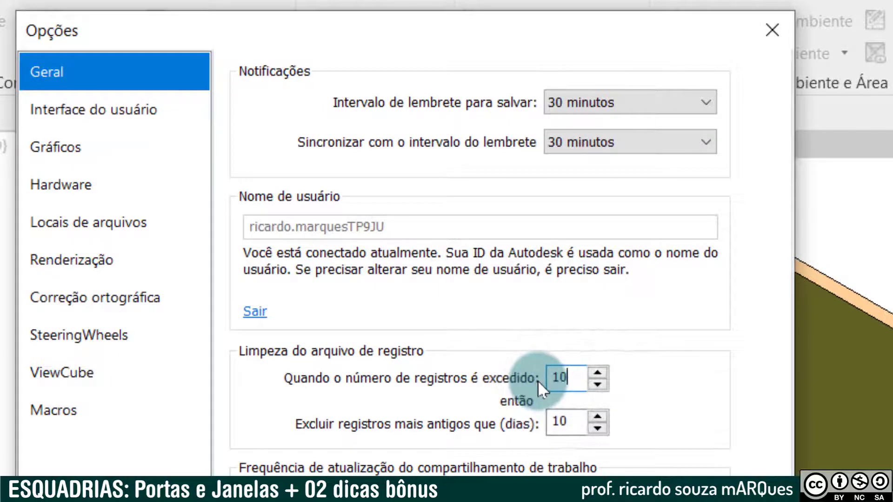
left_click(602, 388)
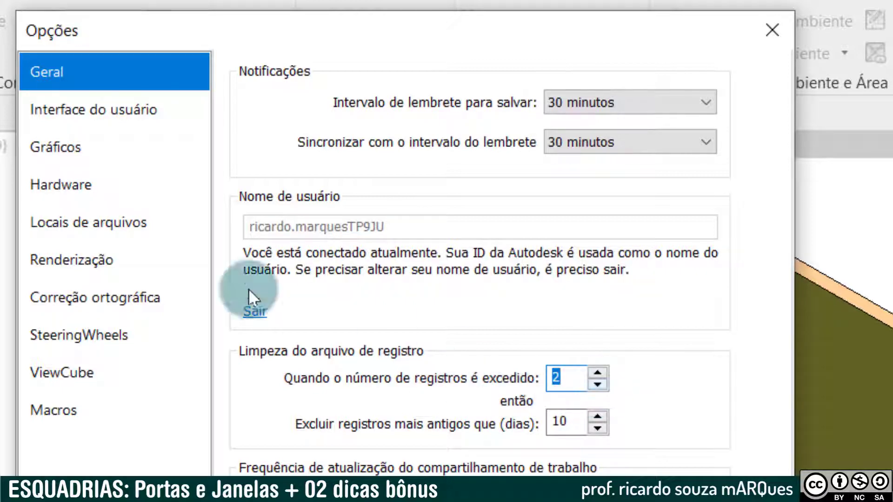
Step: Set the temporary dimension text size to 12 in the graphics options and confirm the options
left_click(92, 150)
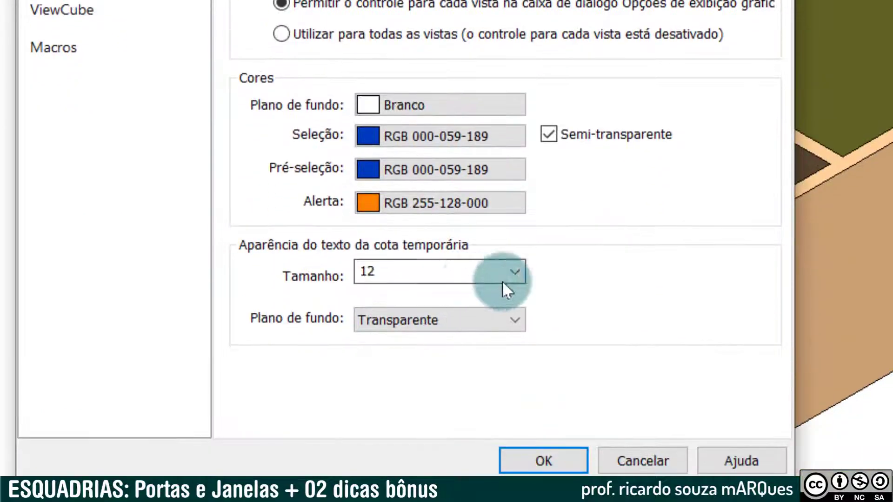
left_click(515, 272)
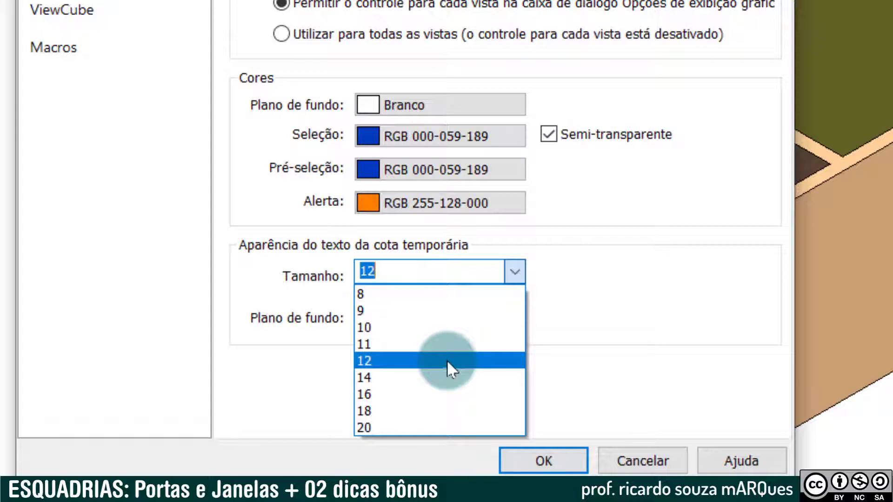
left_click(447, 361)
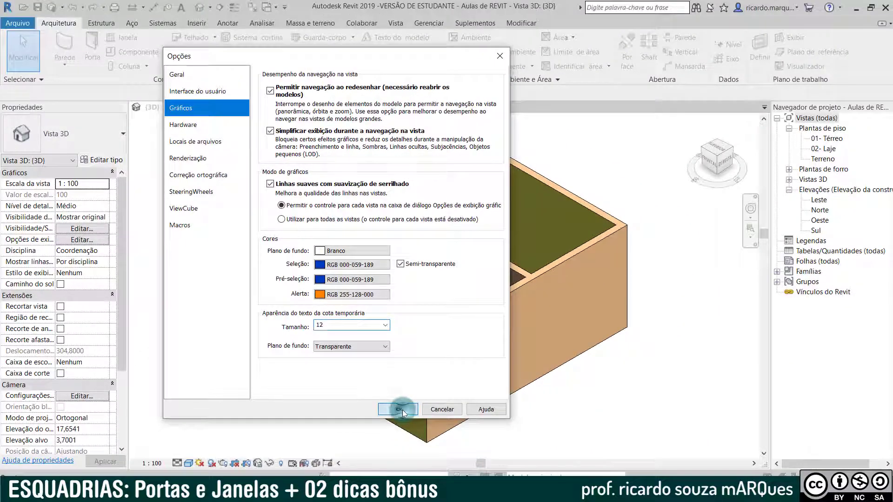
left_click(400, 410)
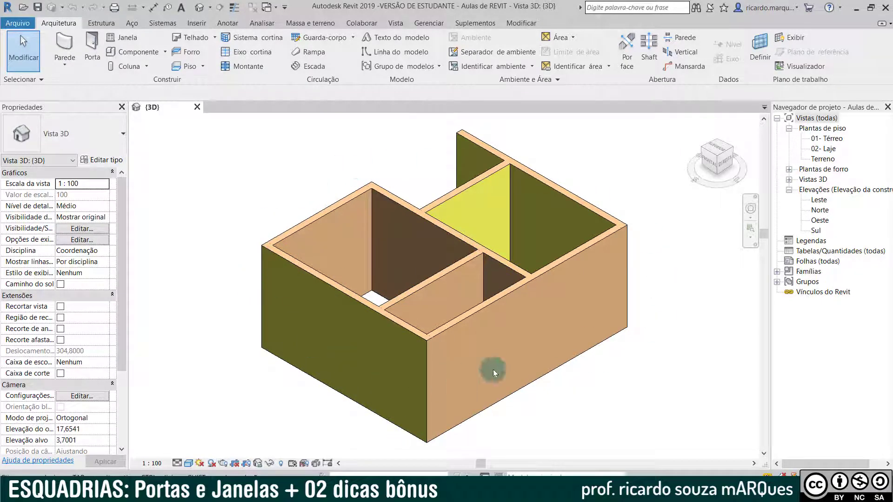
Step: Open the 01- Térreo floor plan and bring the house walls into close view
double_click(837, 140)
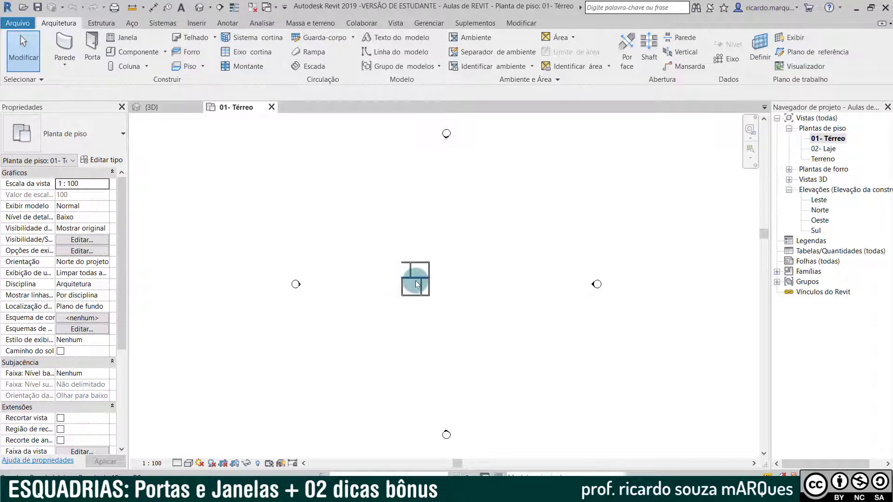
scroll(416, 284, "up", 10)
mouse_move(415, 191)
middle_mouse_down()
mouse_move(399, 209)
mouse_move(320, 213)
mouse_move(350, 213)
middle_mouse_up()
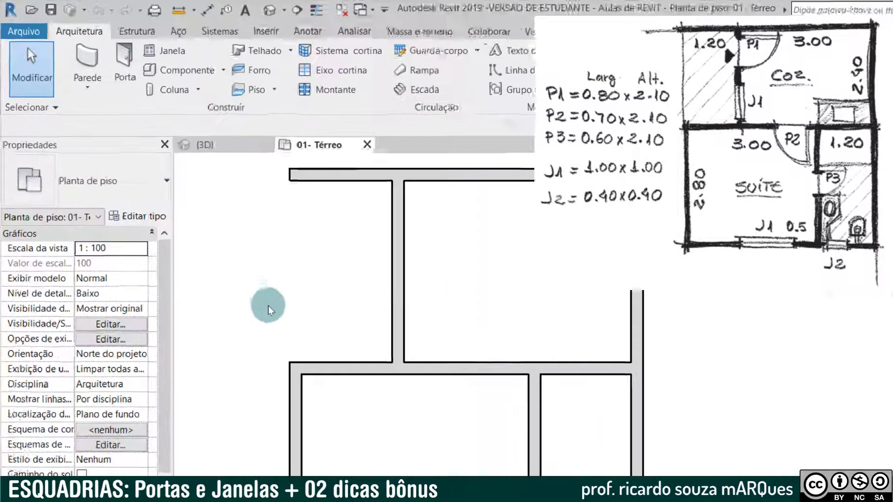
Step: Start placing a door with the M_Folha única 0762 x 2032mm type and open its type properties
key("d")
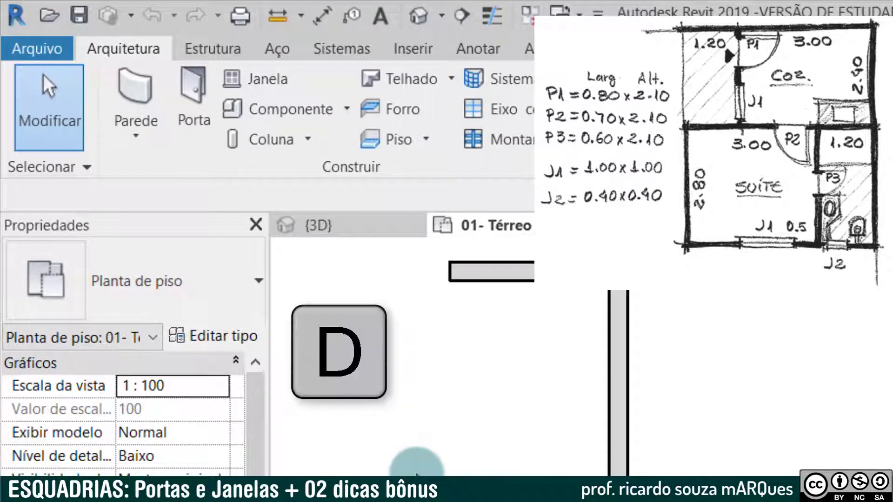
key("r")
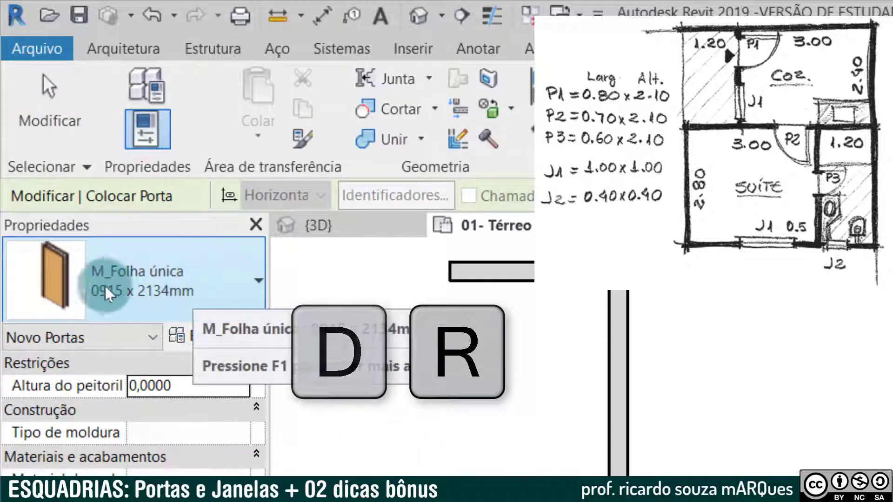
left_click(130, 52)
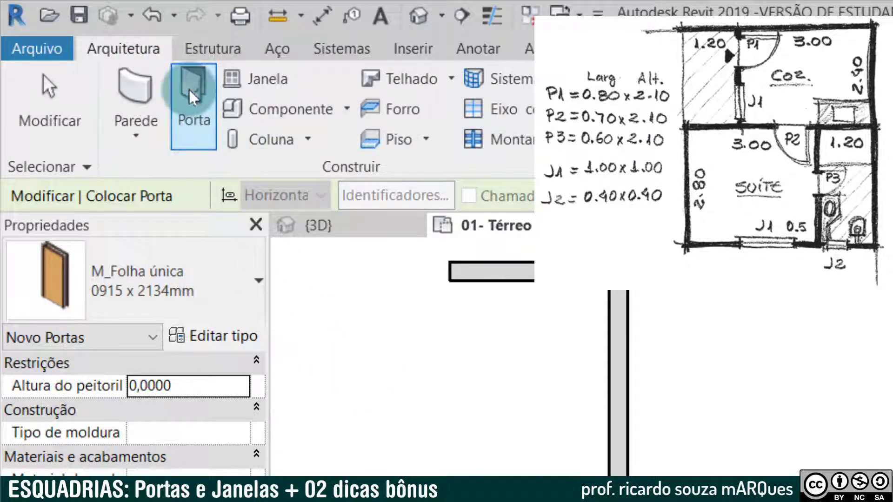
left_click(259, 282)
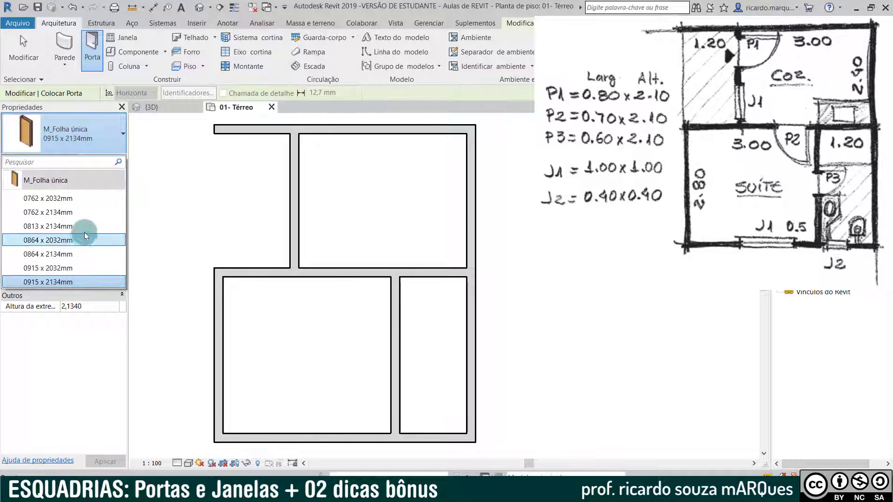
mouse_move(85, 202)
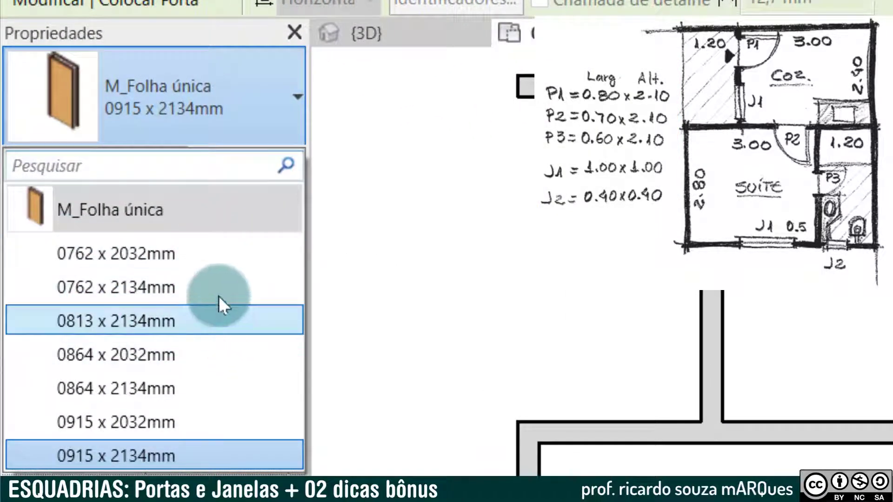
left_click(218, 260)
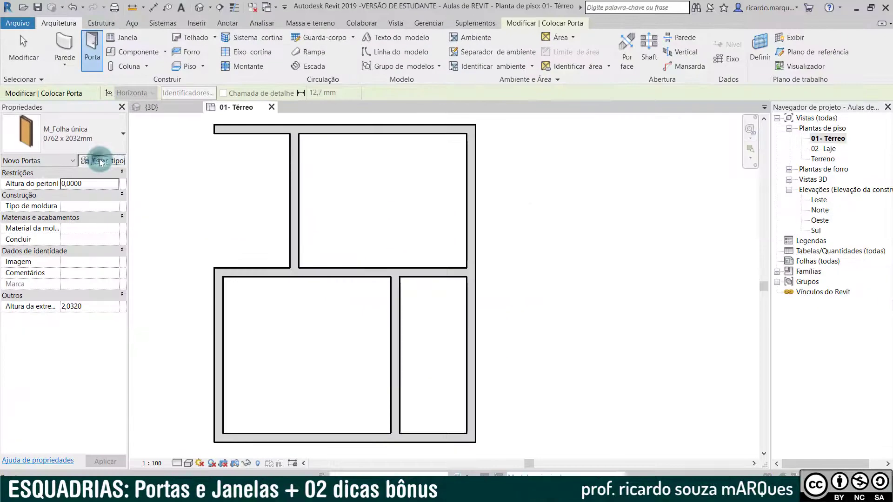
left_click(241, 163)
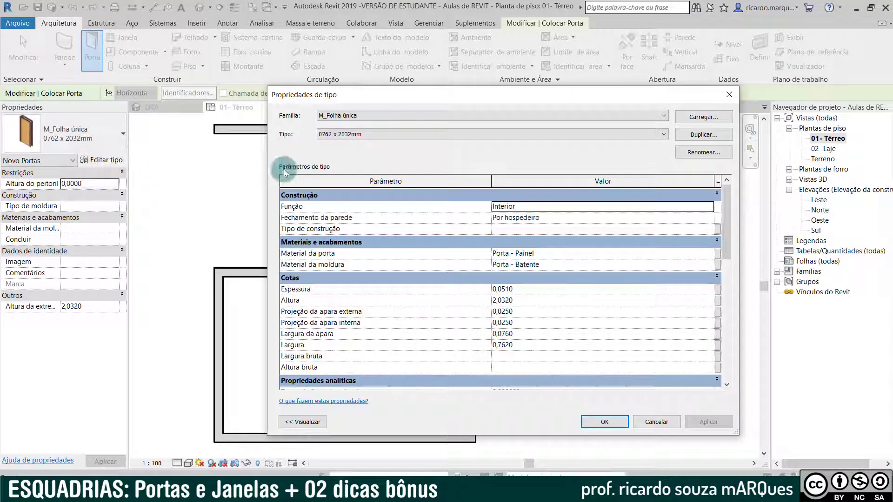
Step: Duplicate the M_Folha única 0762 x 2032mm door type under the name .0,60X2,10m
left_click(684, 139)
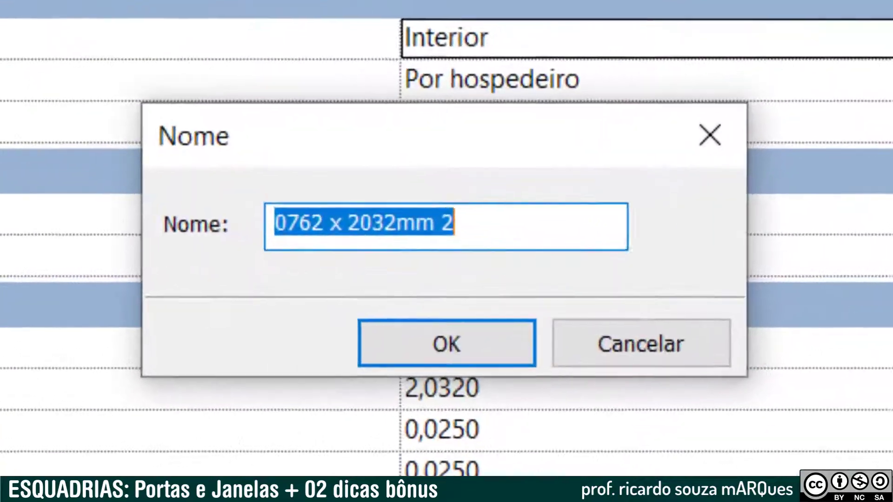
type(".0,")
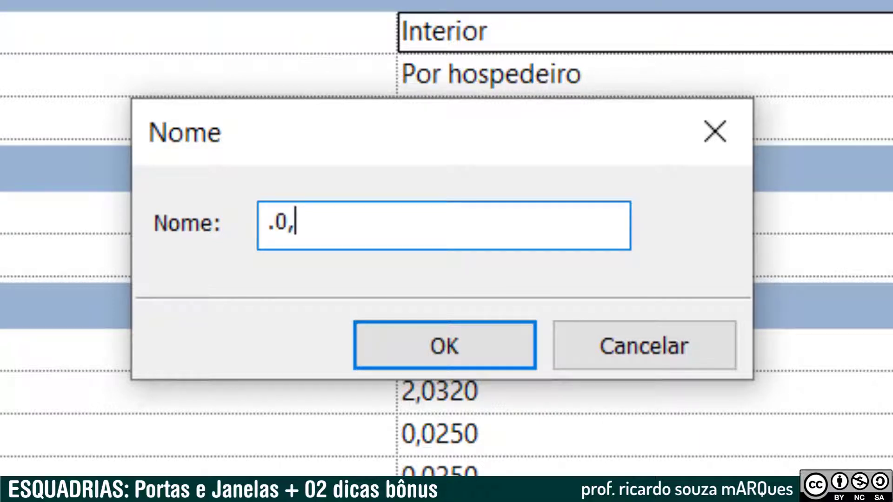
type("60X2,10m")
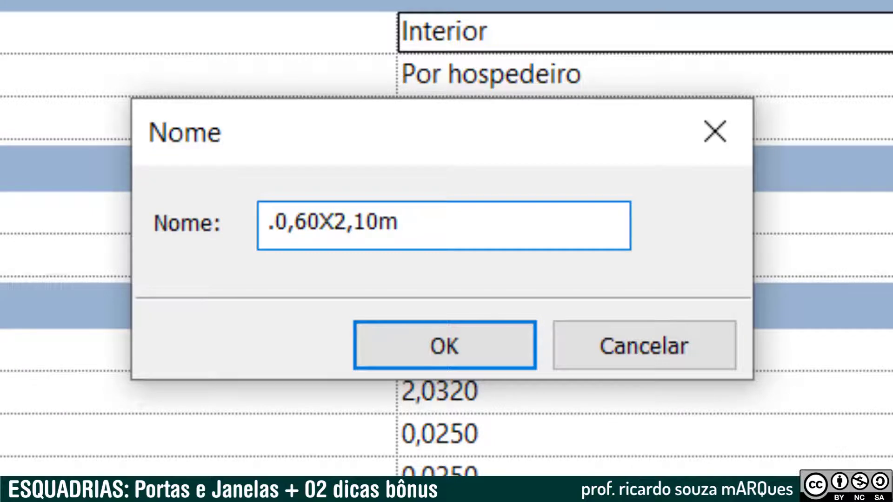
left_click(444, 345)
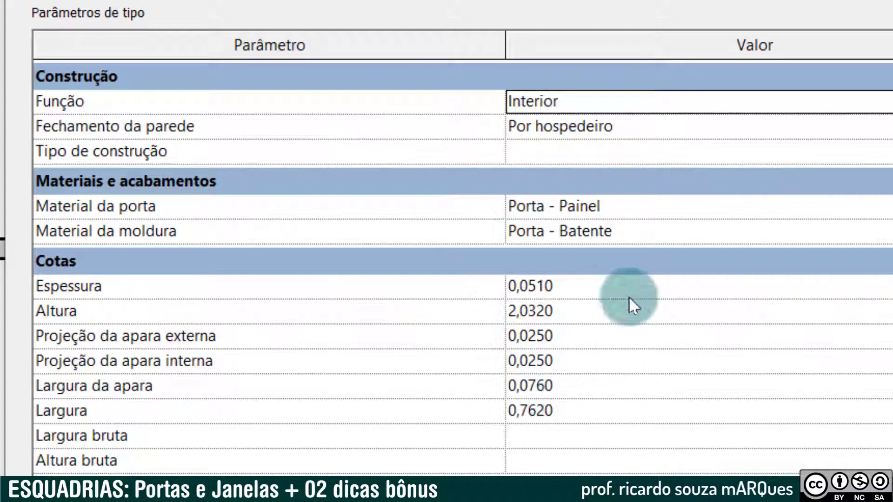
Step: Set the new door type's Altura to 2,10 and Largura to 0,60, and confirm the type properties
left_click(585, 315)
double_click(585, 315)
type("2,10")
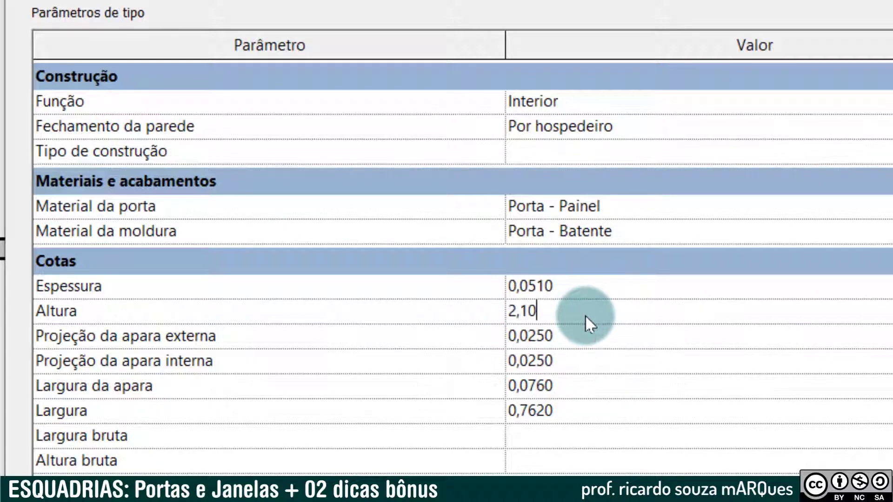
left_click(596, 393)
left_click(594, 411)
double_click(594, 411)
type("0,60")
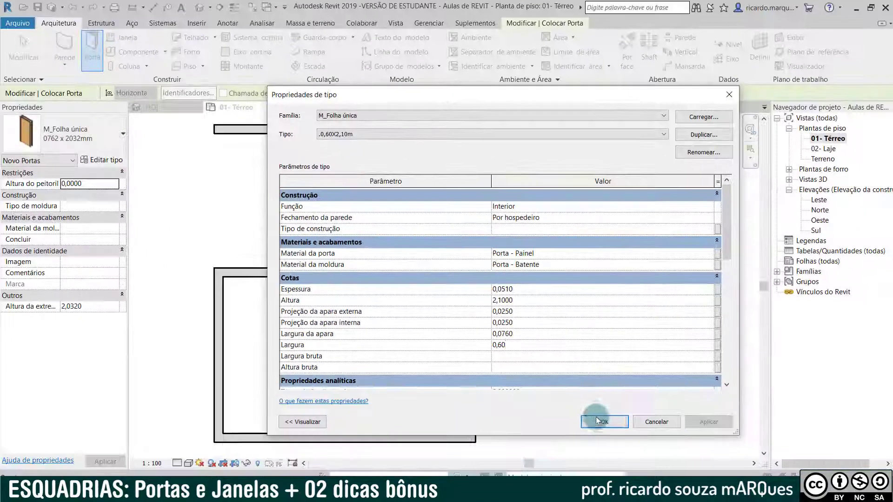
left_click(603, 422)
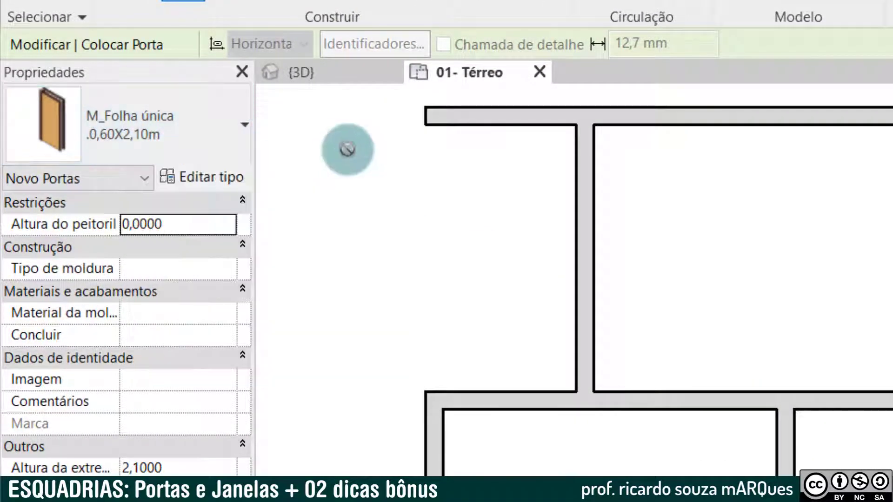
Step: Duplicate the .0,60X2,10m door type under the name .0,70X2,10m
left_click(211, 176)
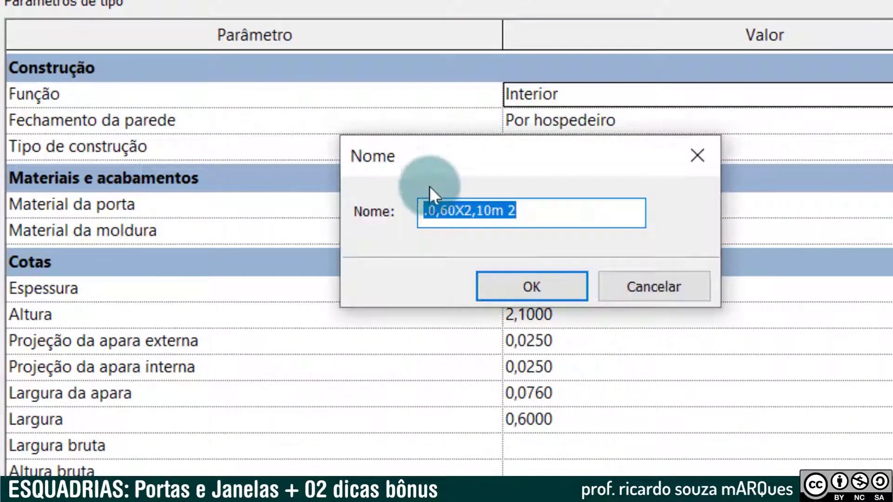
left_click(440, 210)
key("Delete")
type("7*")
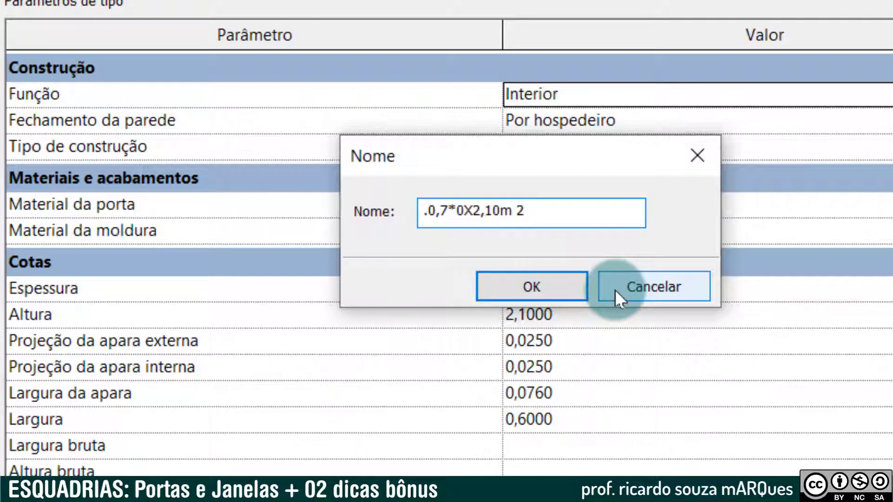
key("BackSpace")
key("End")
key("BackSpace")
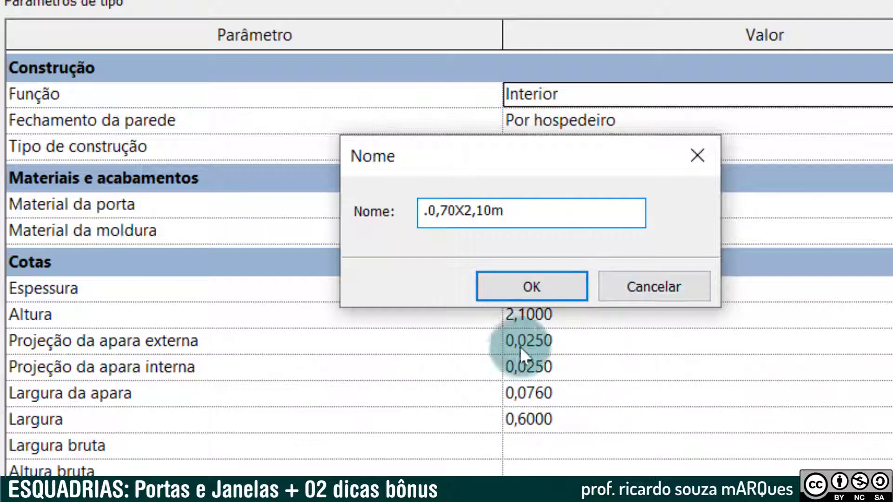
left_click(535, 289)
Step: Set the .0,70X2,10m type's Largura to 0,7, confirm the type properties, and check the list of door types
left_click(564, 424)
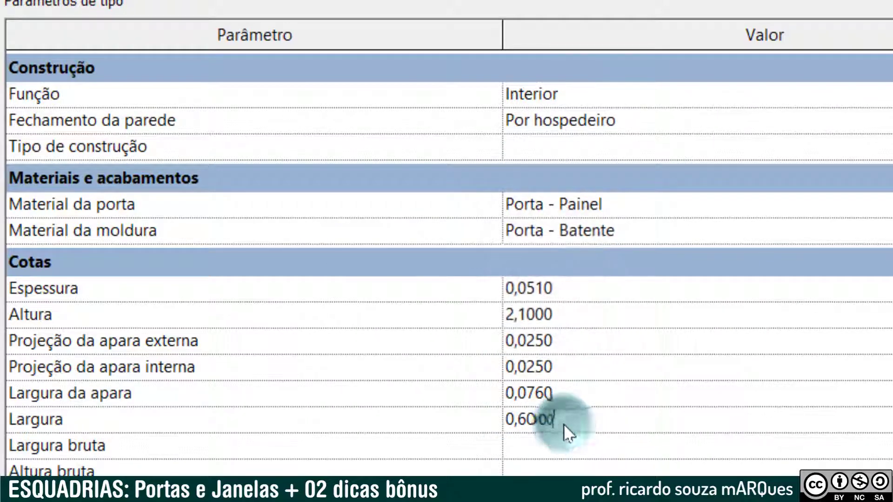
key("BackSpace")
key("BackSpace")
key("BackSpace")
key("BackSpace")
type("7")
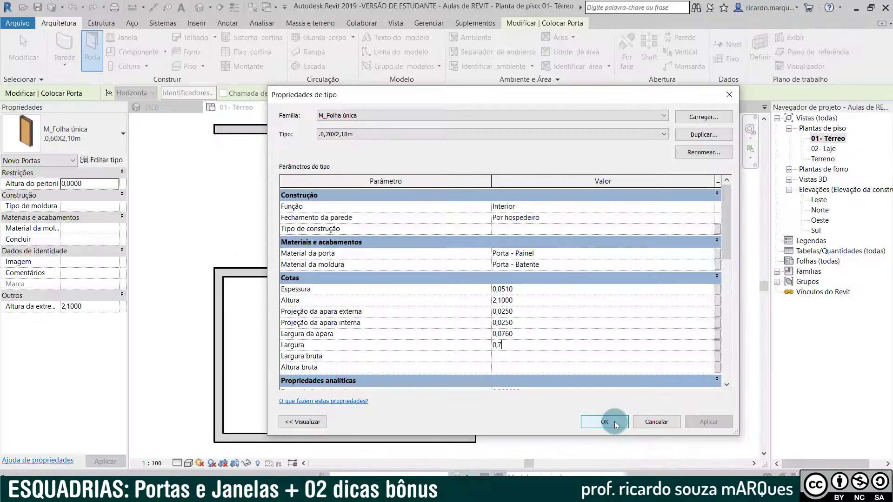
left_click(615, 424)
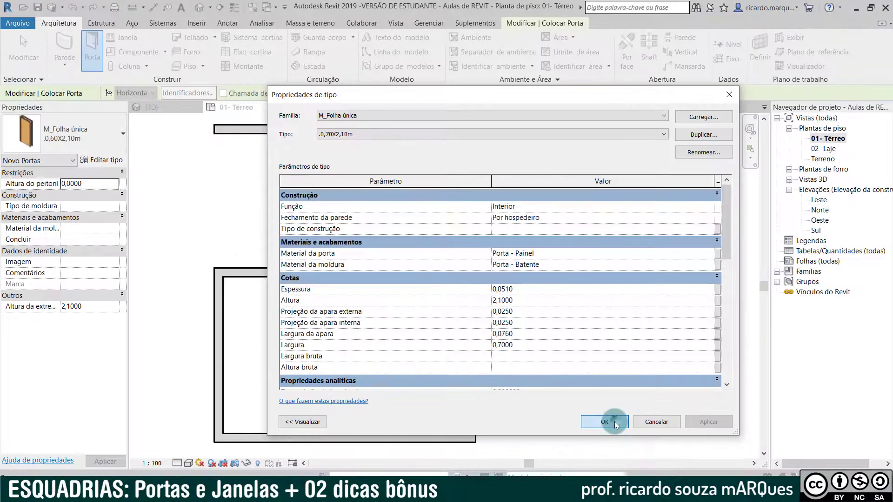
left_click(125, 133)
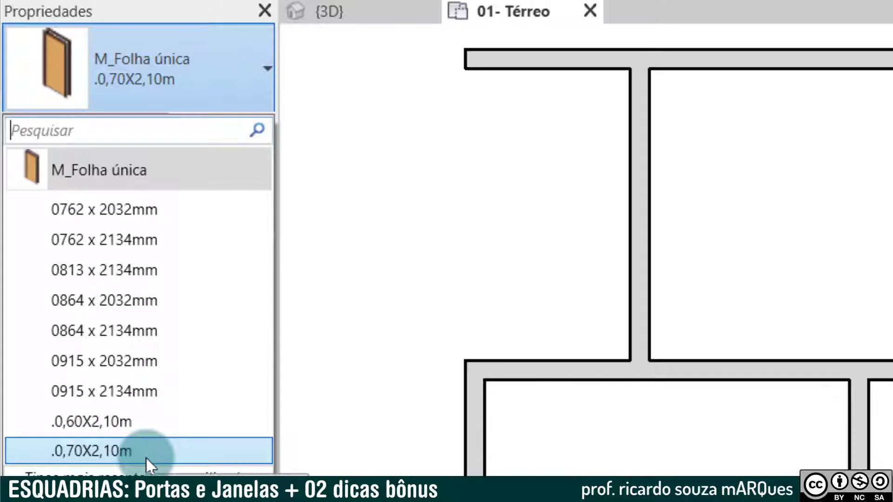
left_click(268, 68)
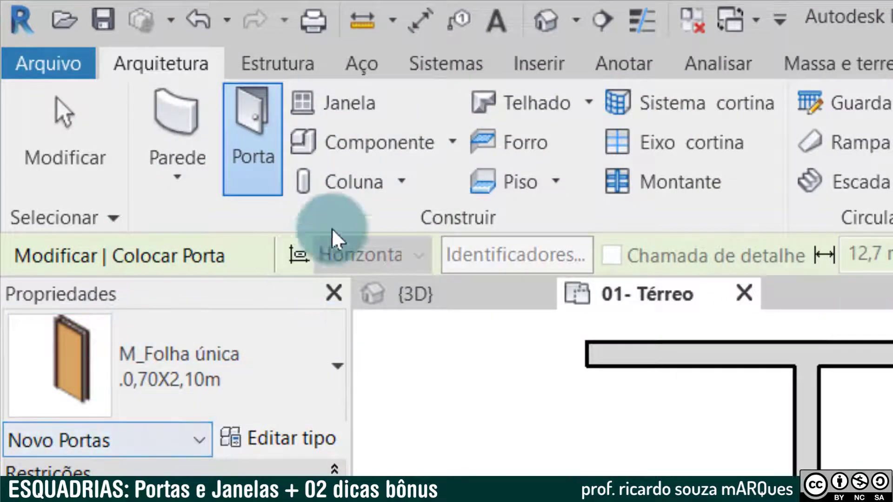
Step: Start loading a component family and browse to the Portas folder of the Brazil library
left_click(396, 151)
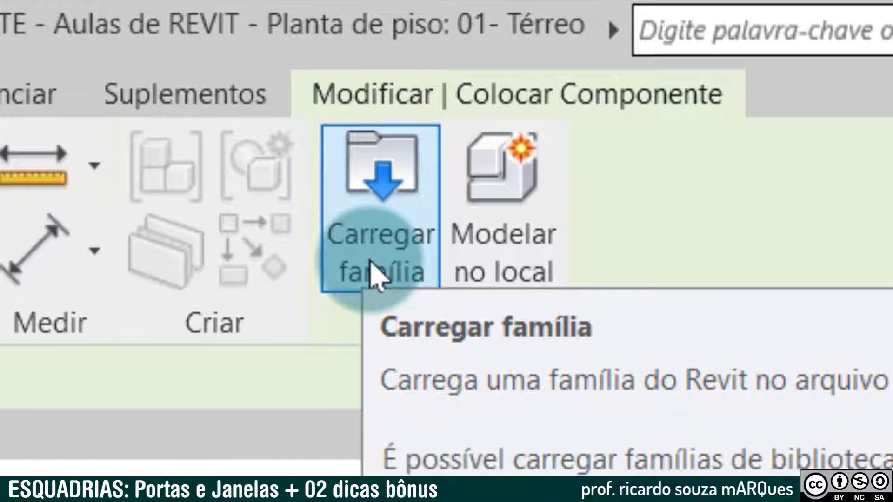
left_click(375, 277)
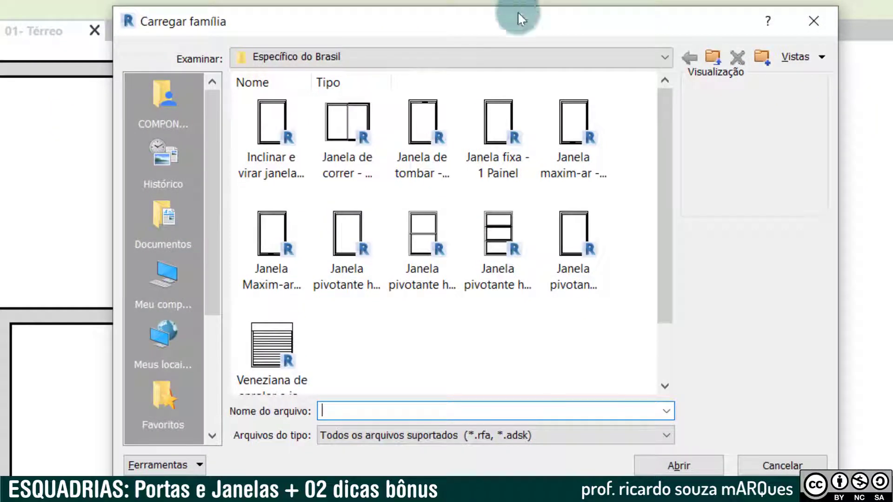
left_click(664, 56)
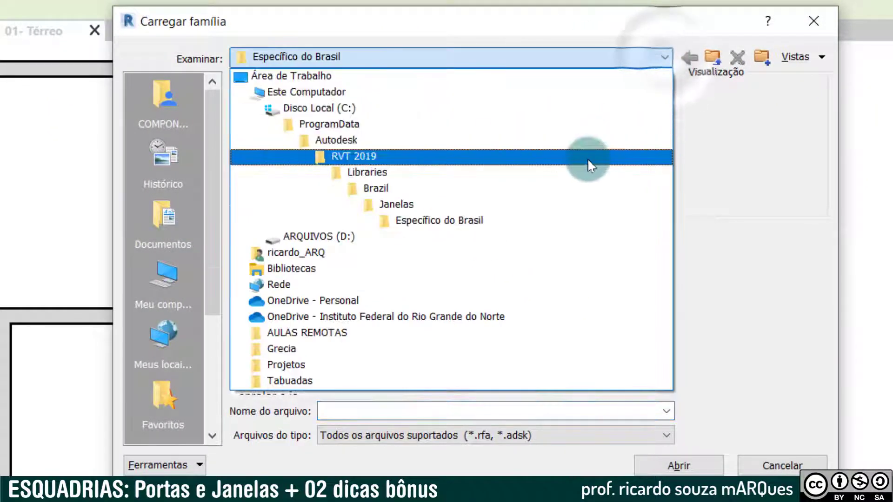
left_click(573, 186)
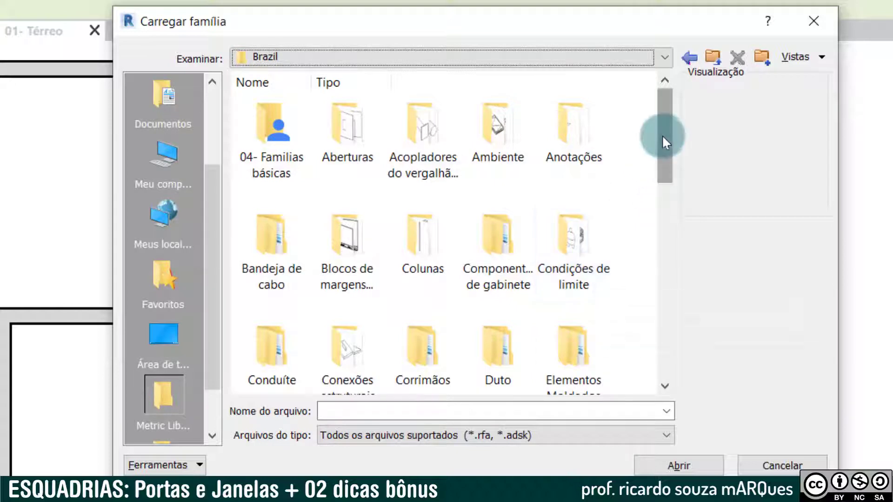
left_click_drag(664, 137, 673, 298)
double_click(593, 245)
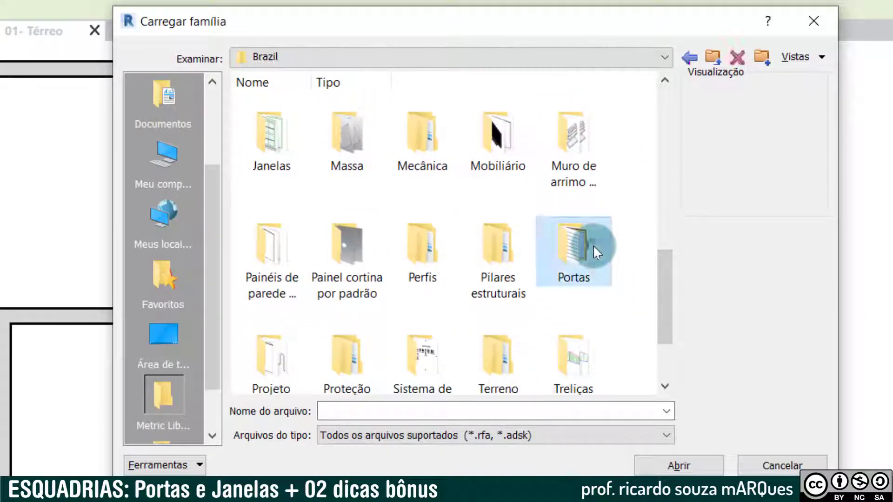
left_click_drag(659, 171, 677, 122)
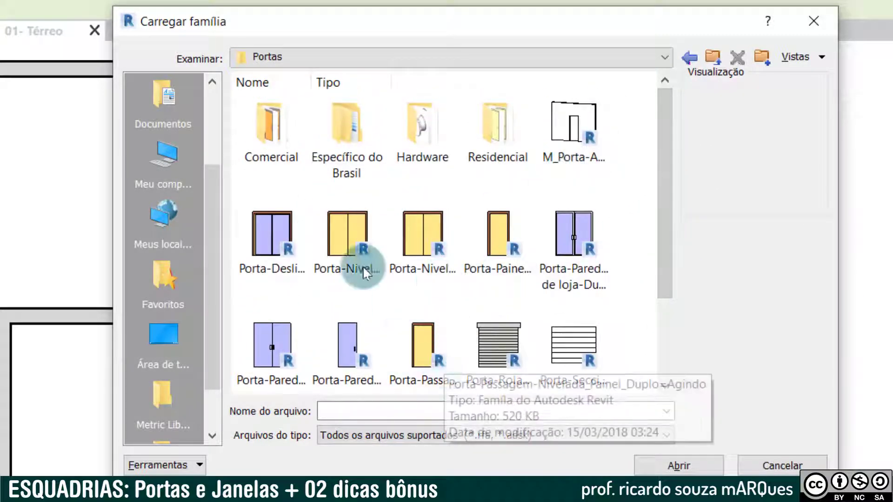
Step: Load the 900 x 2100mm type of the Porta-Passagem-Única-Leve_Completa family from the Comercial folder
double_click(262, 146)
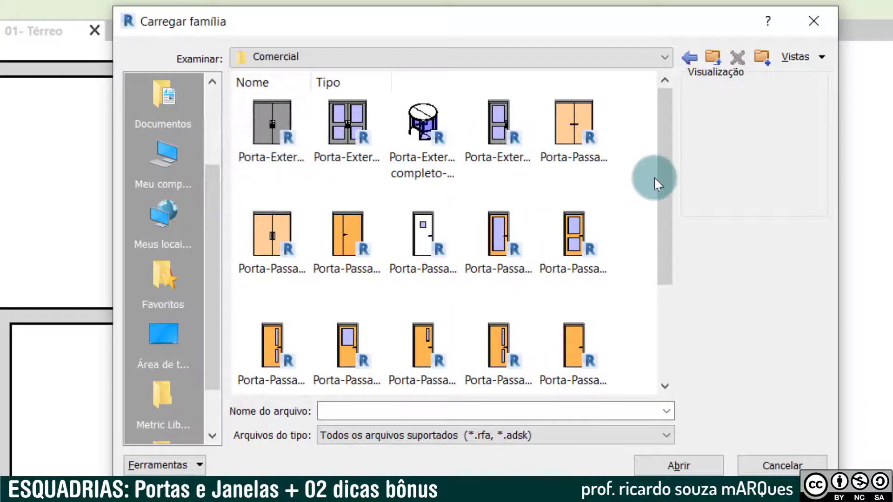
left_click(488, 222)
left_click(670, 460)
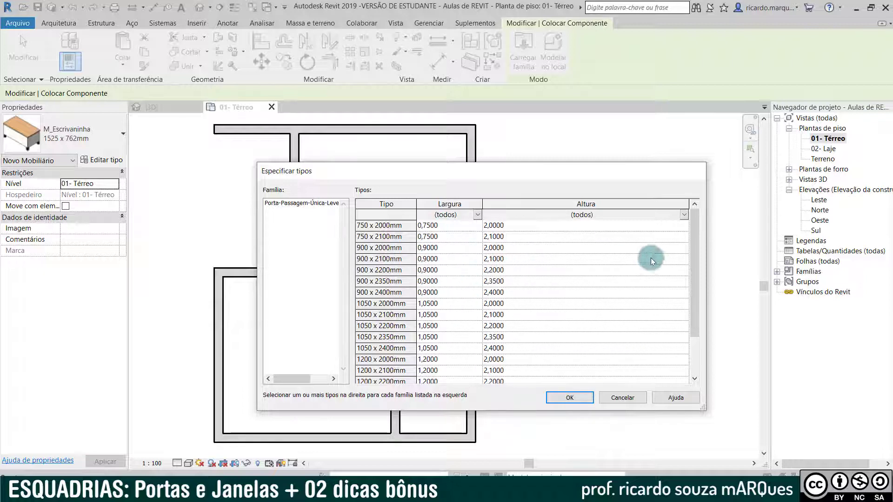
mouse_move(698, 236)
left_mouse_down()
mouse_move(698, 279)
mouse_move(696, 221)
left_mouse_up()
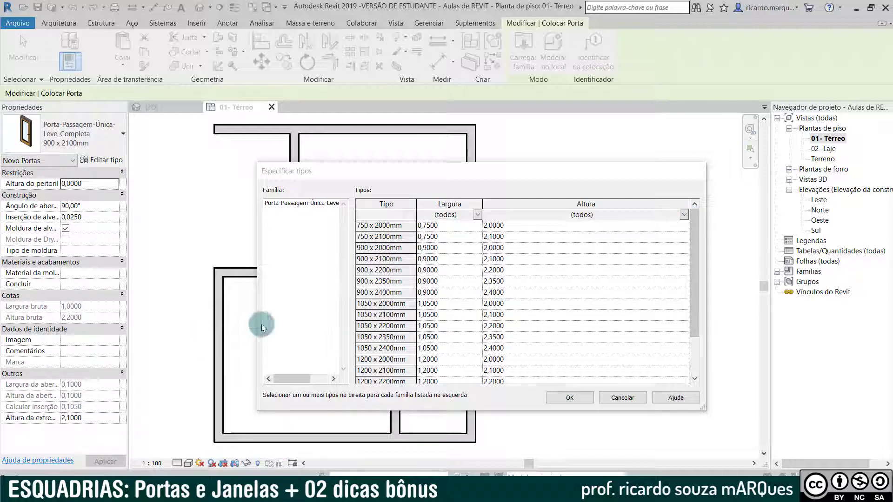
left_click(372, 262)
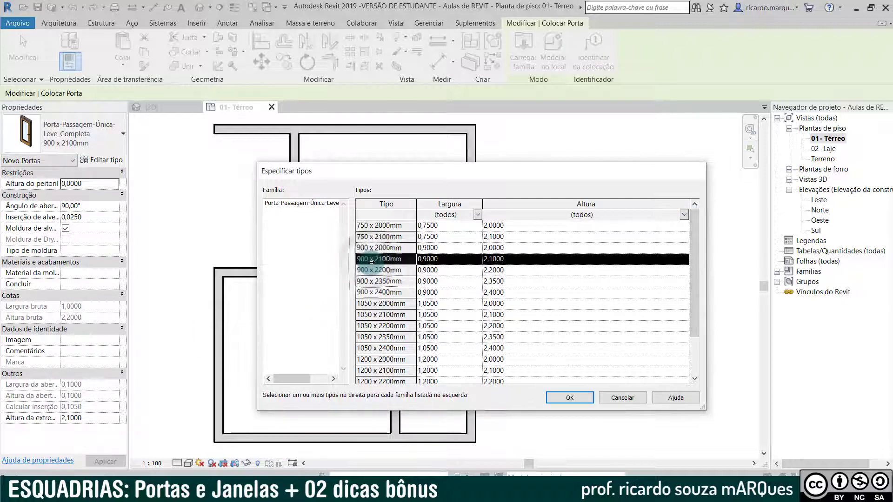
left_click(559, 399)
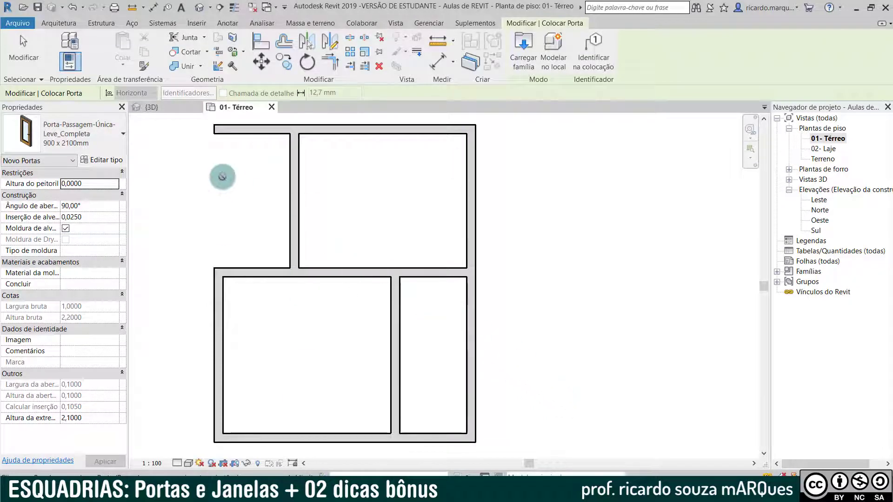
left_click(122, 132)
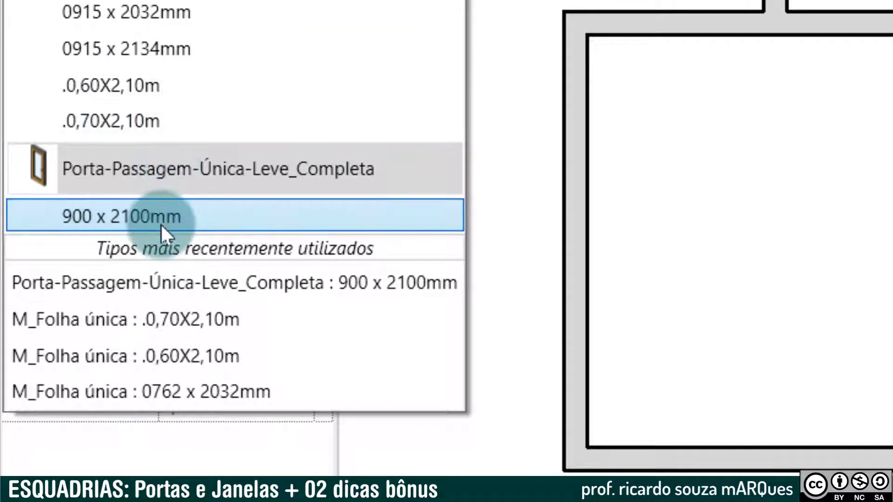
mouse_move(168, 219)
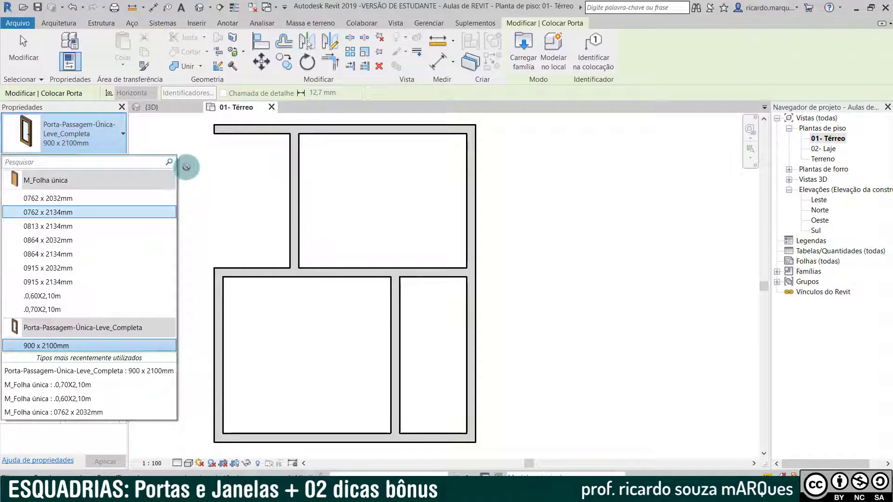
Step: Restart door placement and save the project
left_click(59, 23)
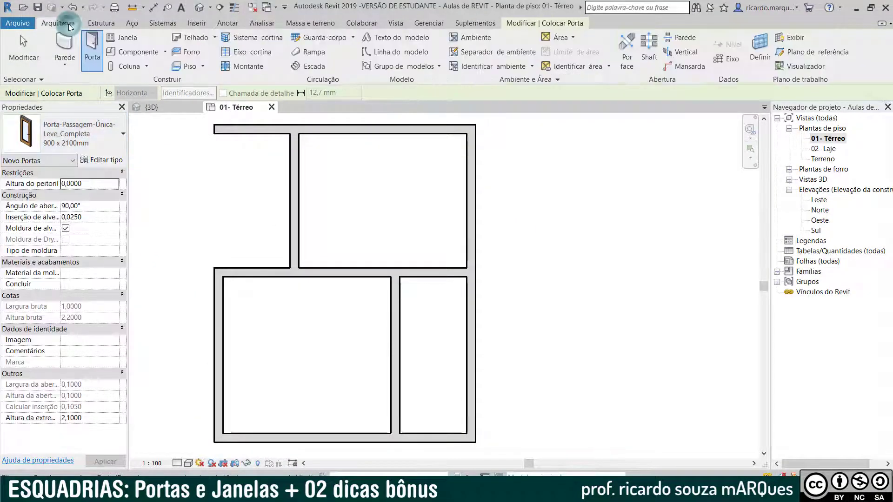
left_click(92, 39)
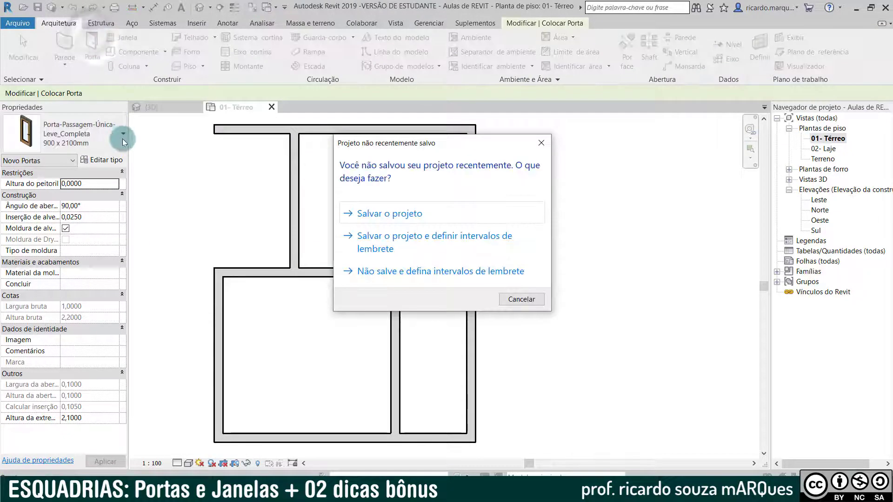
left_click(368, 208)
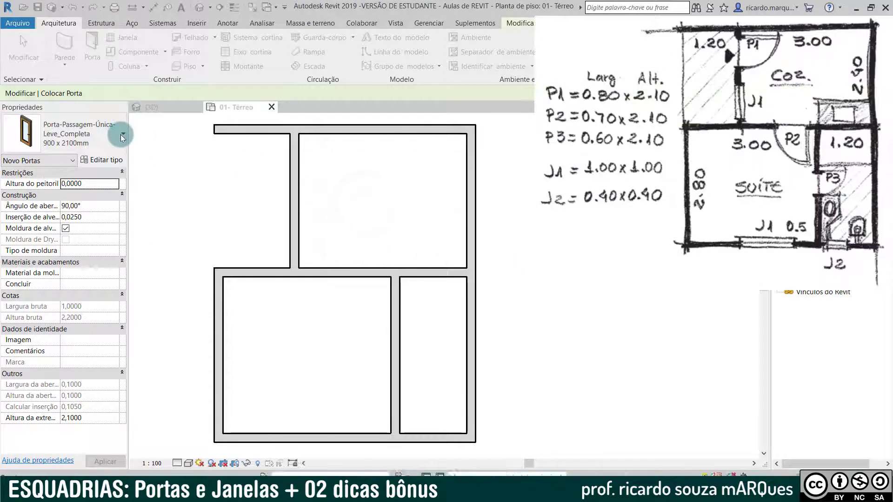
Step: Place a 900 x 2100mm Porta-Passagem-Única-Leve_Completa door in the kitchen's left wall, hinged at its upper jamb, opening inward, about 0.40 m from the upper wall
left_click(122, 134)
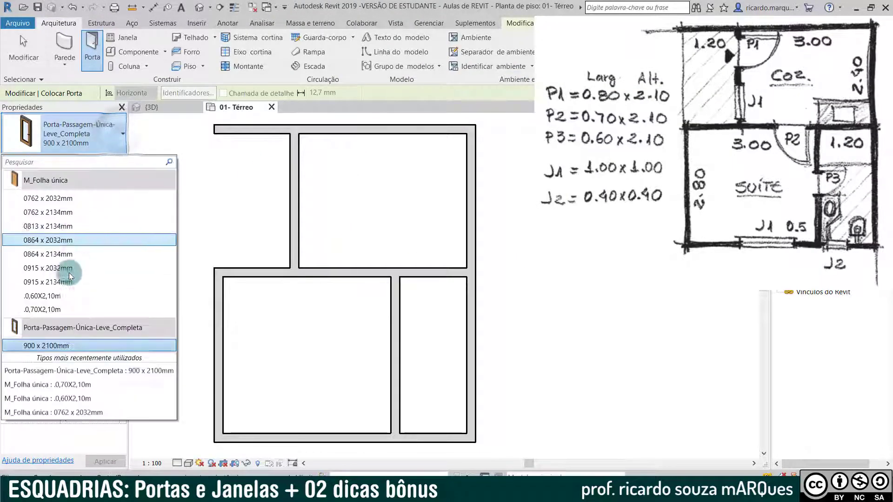
left_click(47, 345)
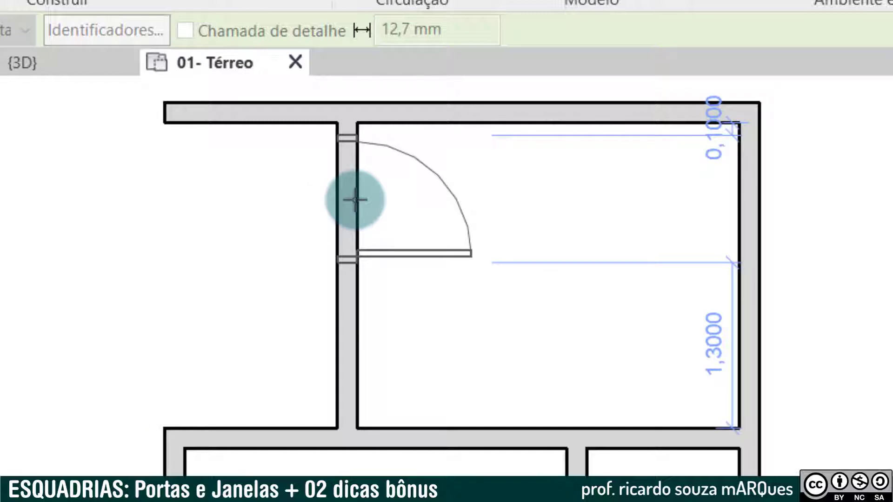
key("space")
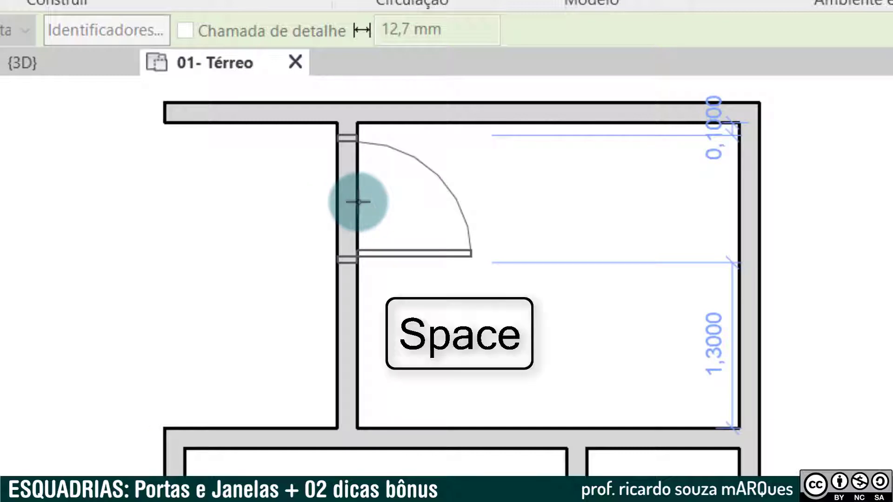
key("space")
key("space")
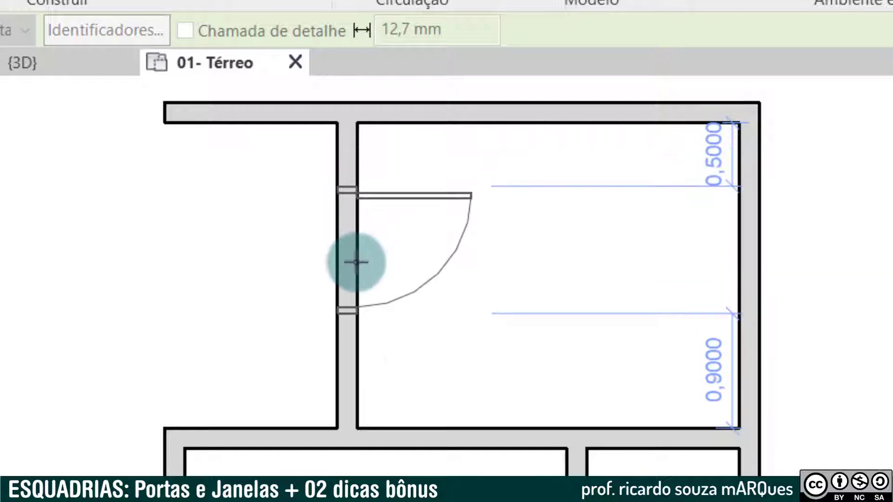
left_click(352, 231)
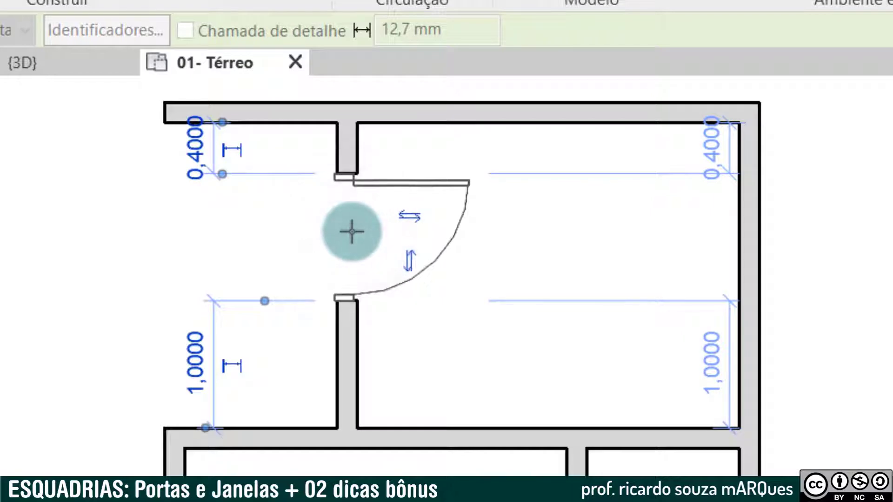
key("Escape")
key("Escape")
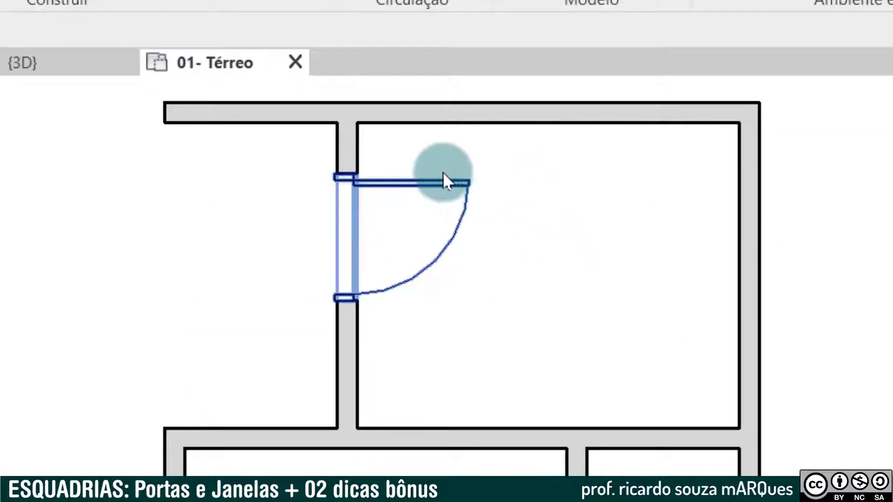
Step: Set the kitchen entrance door's distance from the upper wall to 0,1 m
left_click(425, 183)
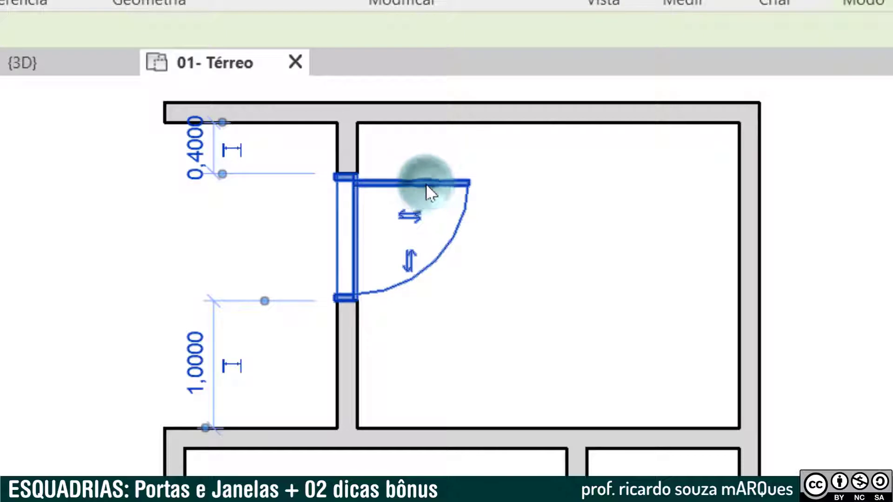
left_click(194, 140)
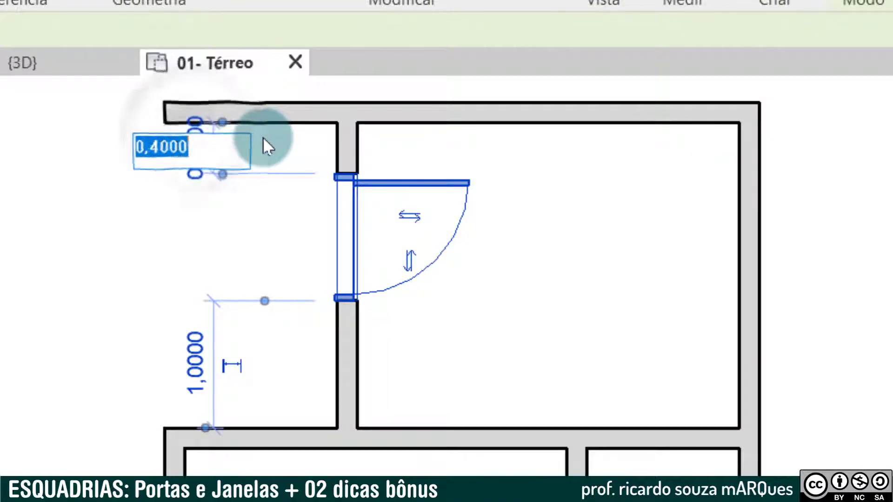
type("0,1")
key("Return")
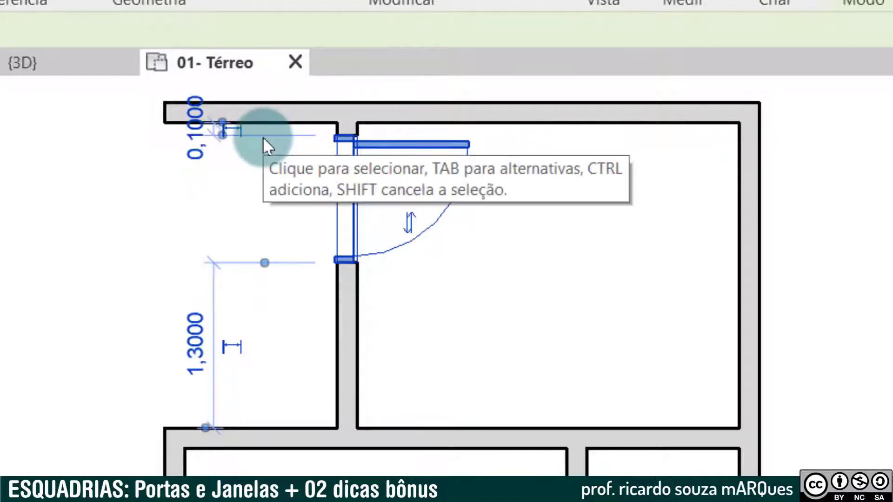
left_click(523, 228)
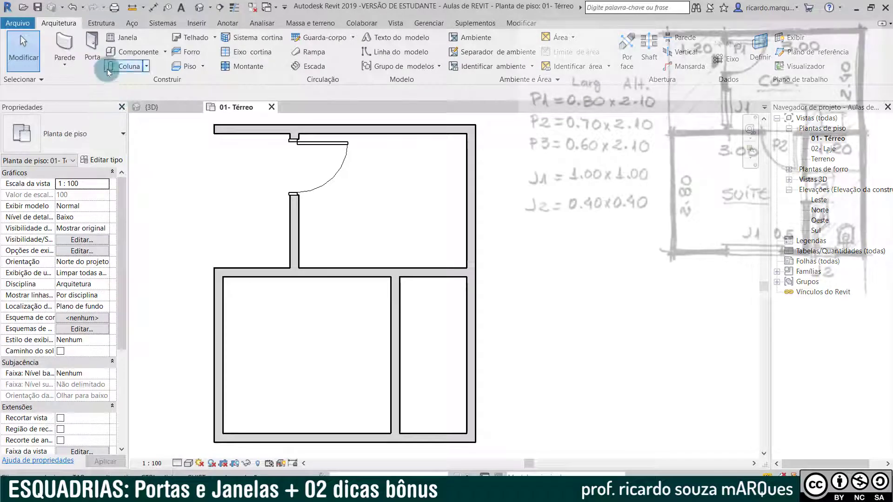
Step: Place a .0,70X2,10m door between kitchen and suite, opening into the suite and hinged beside the bathroom wall, about 0.10 m from it
left_click(92, 42)
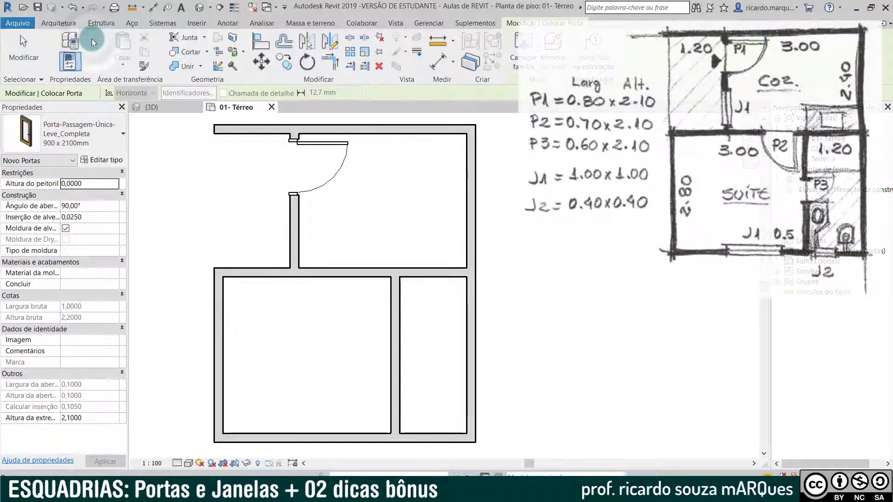
key("r")
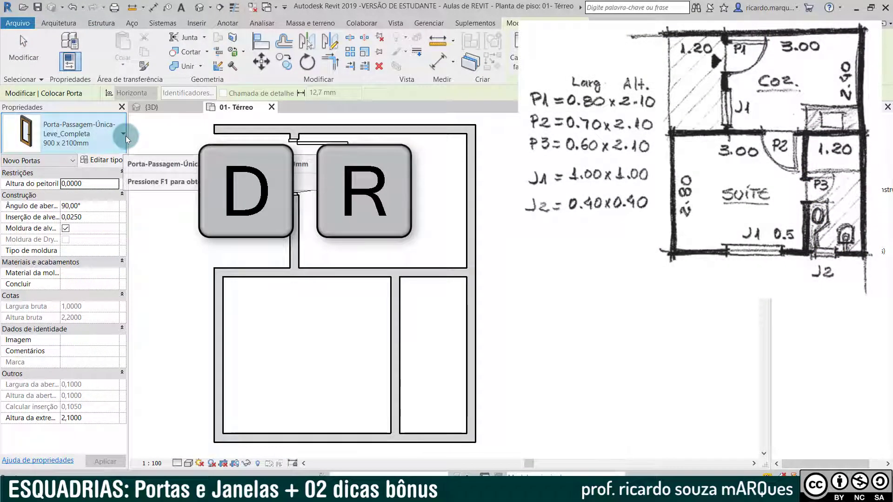
left_click(119, 133)
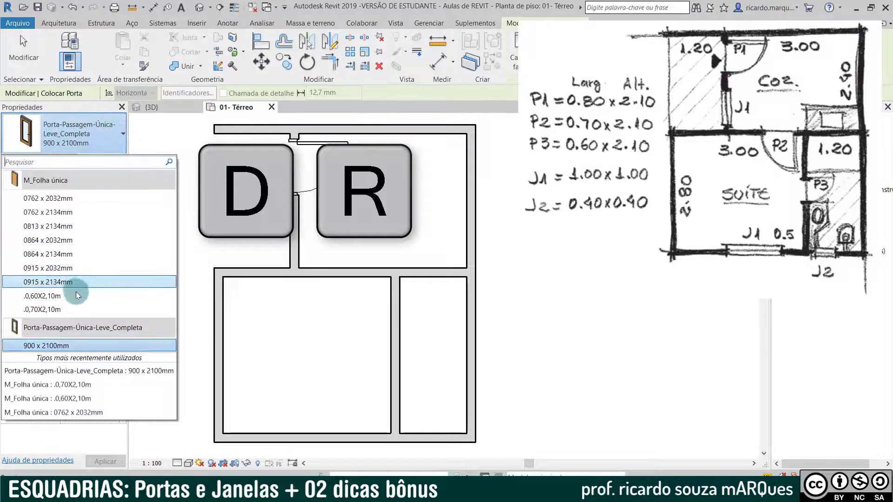
left_click(77, 309)
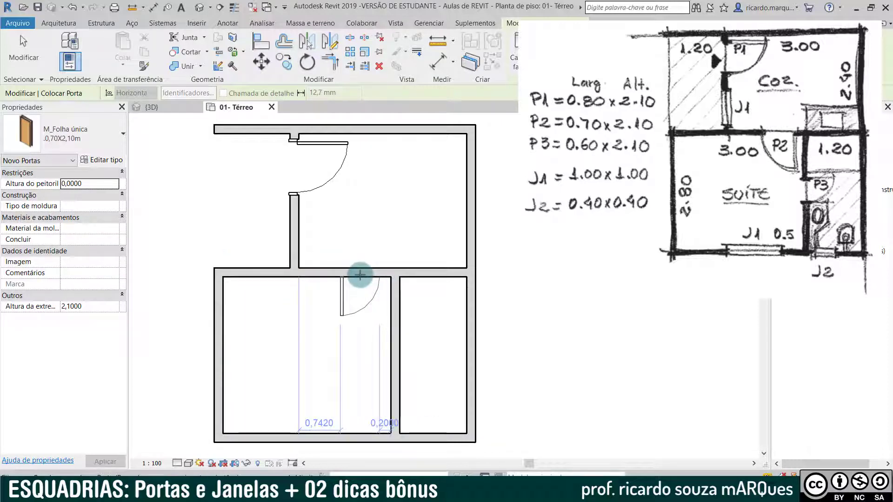
key("space")
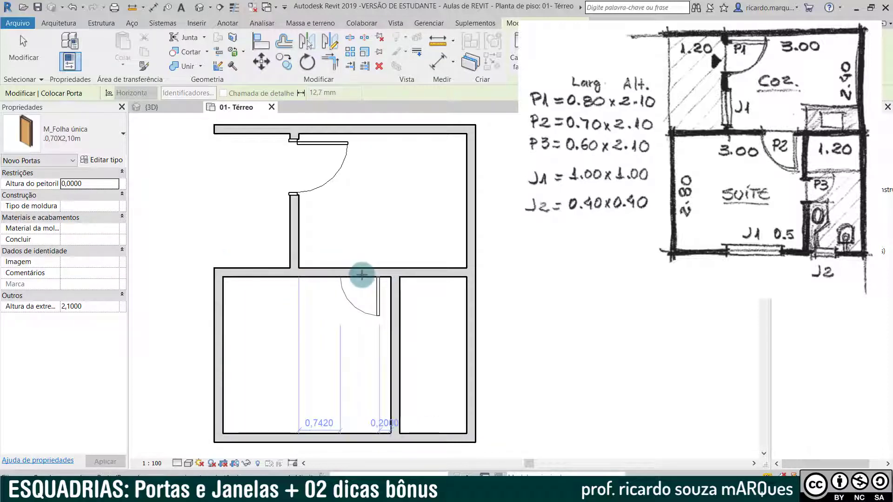
left_click(366, 276)
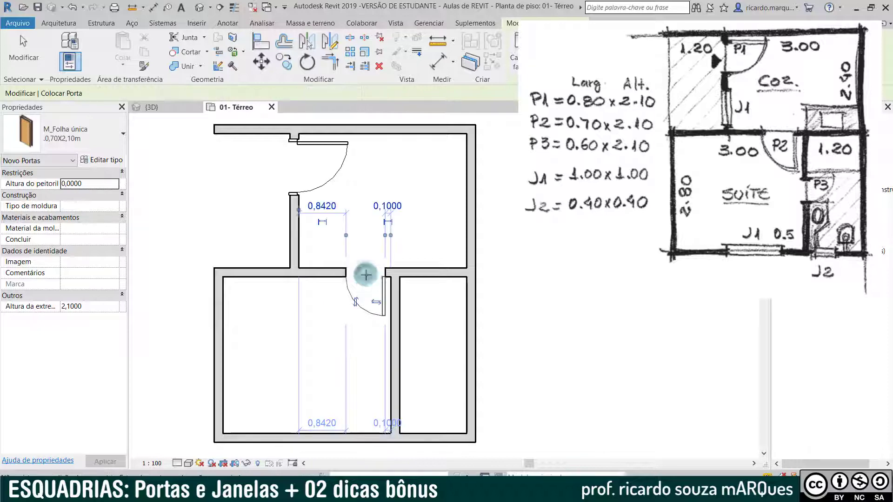
Step: Place a door midway along the wall between suite and bathroom, opening into the bathroom, and change its type to .0,60X2,10m
left_click(399, 354)
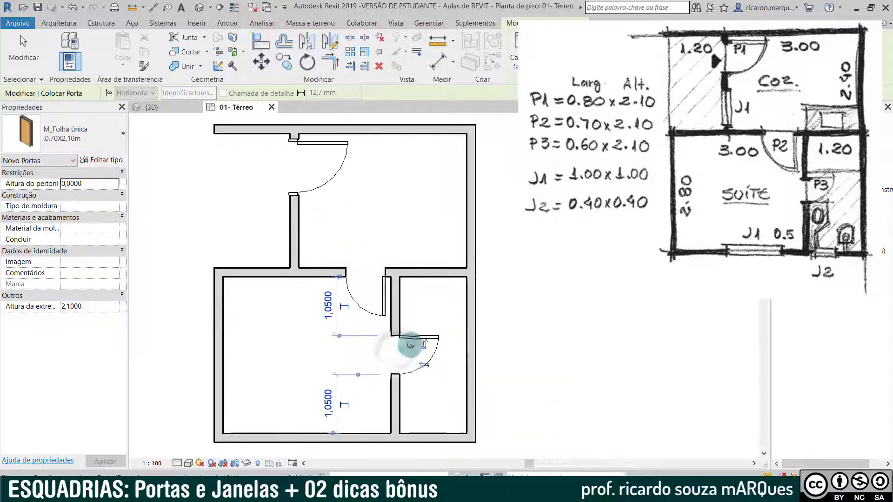
key("Escape")
key("Escape")
left_click(414, 337)
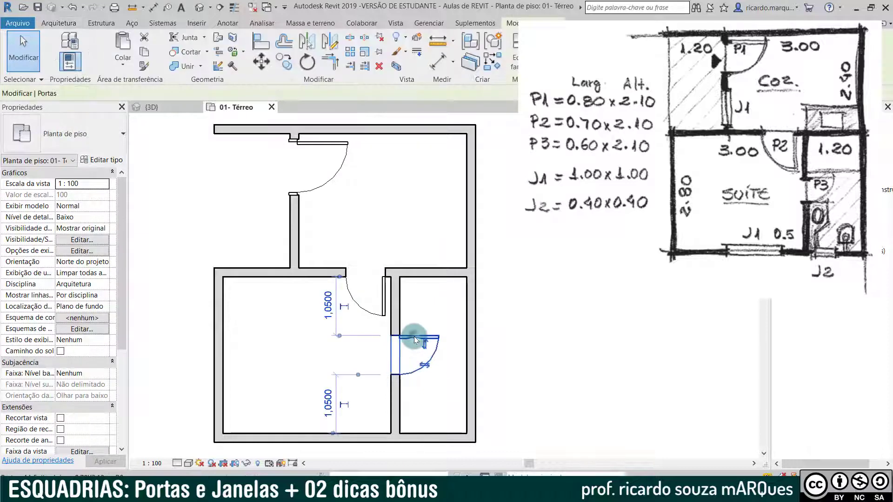
left_click(123, 135)
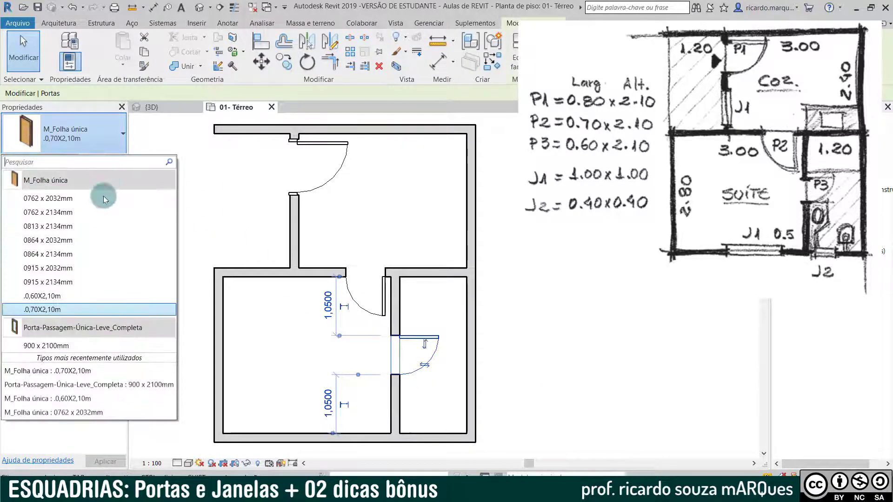
left_click(82, 300)
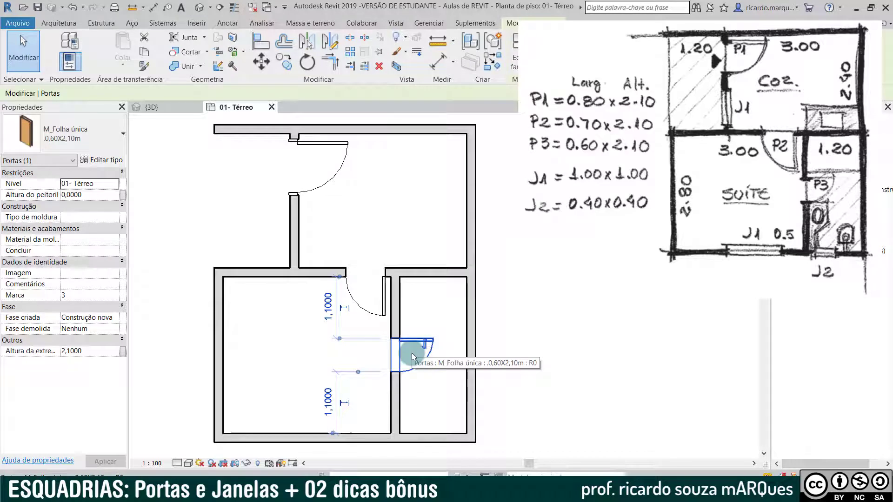
Step: Try flipping the bathroom door's hinge side and its opening direction
scroll(412, 357, "up", 4)
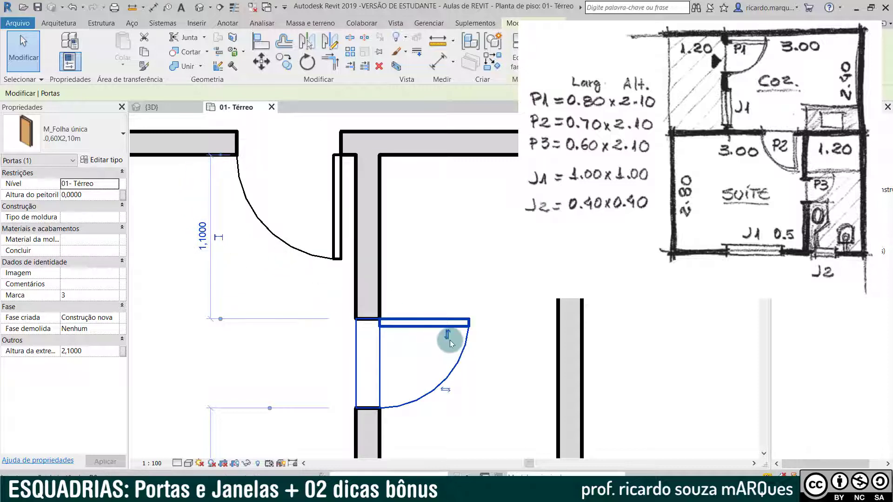
scroll(449, 343, "up", 2)
scroll(449, 343, "up", 1)
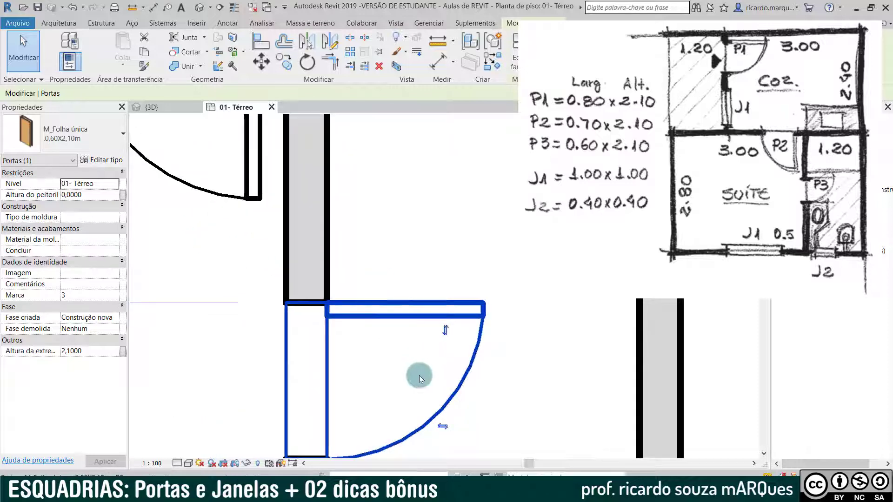
middle_click_drag(469, 248, 348, 174)
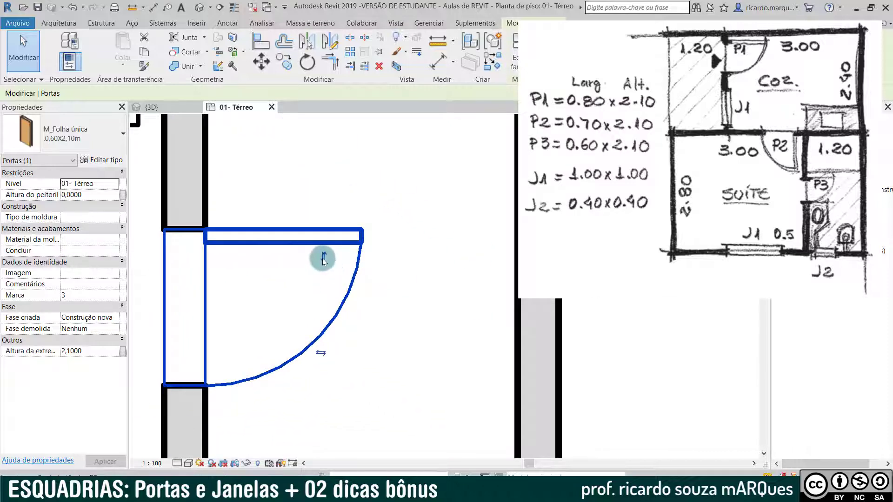
left_click(324, 257)
left_click(322, 355)
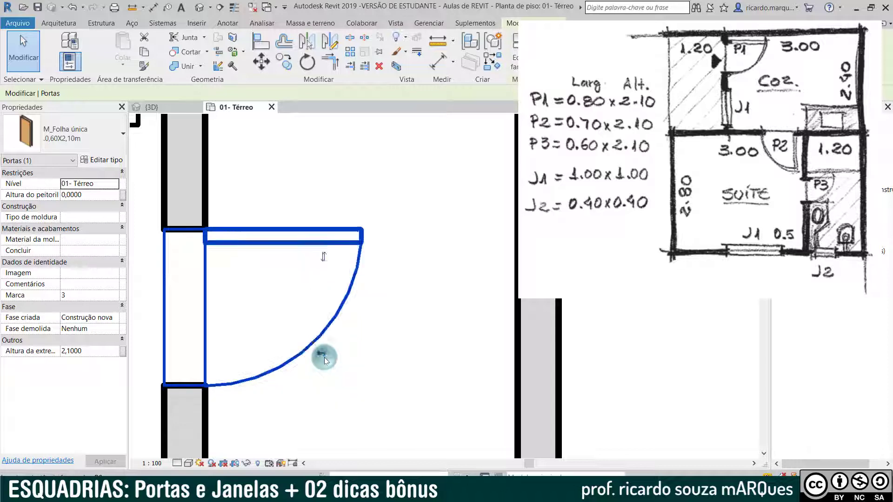
middle_click_drag(328, 298, 373, 299)
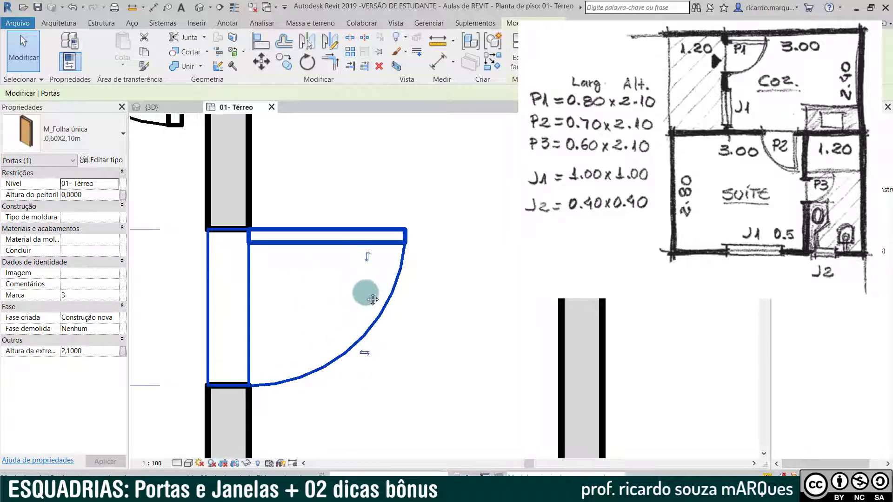
scroll(372, 299, "down", 2)
left_click(365, 331)
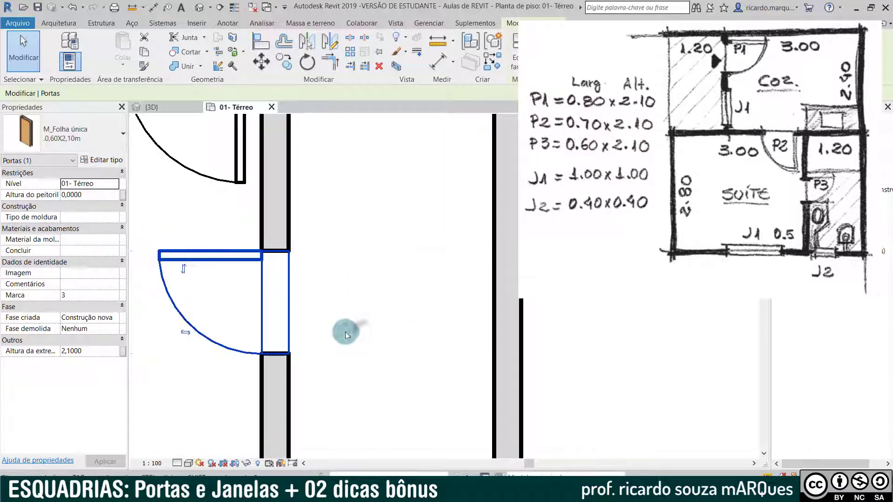
left_click(184, 331)
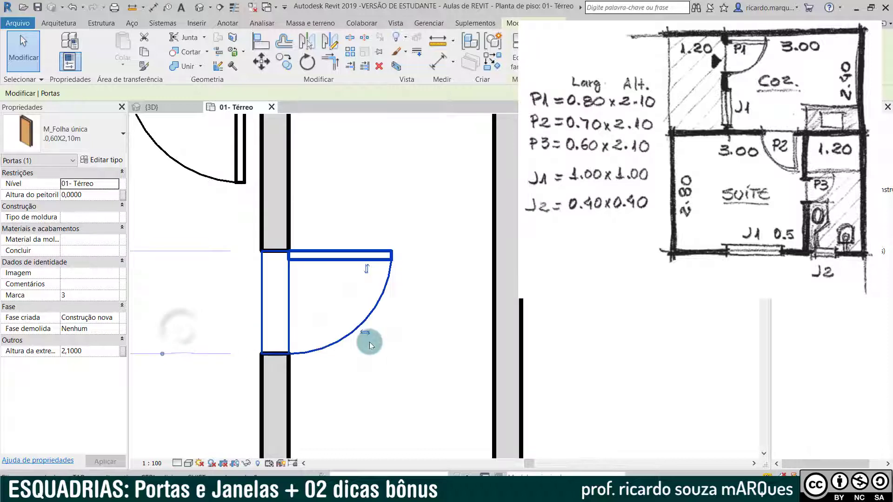
Step: Cycle the bathroom door through its orientations back to opening into the bathroom from the upper jamb, and deselect it
key("space")
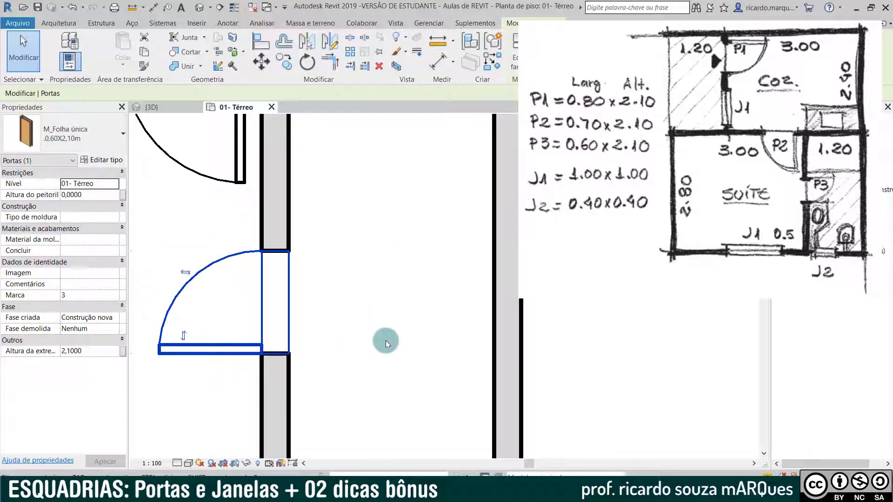
key("space")
key("space")
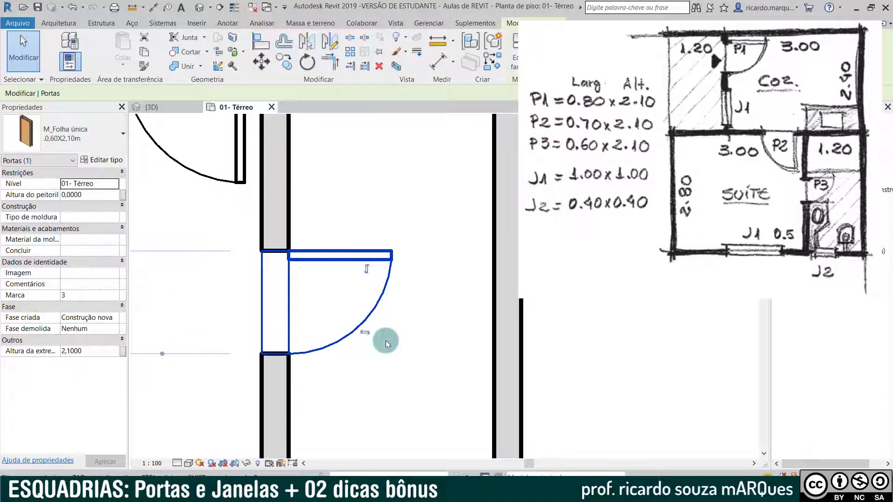
scroll(386, 343, "down", 3)
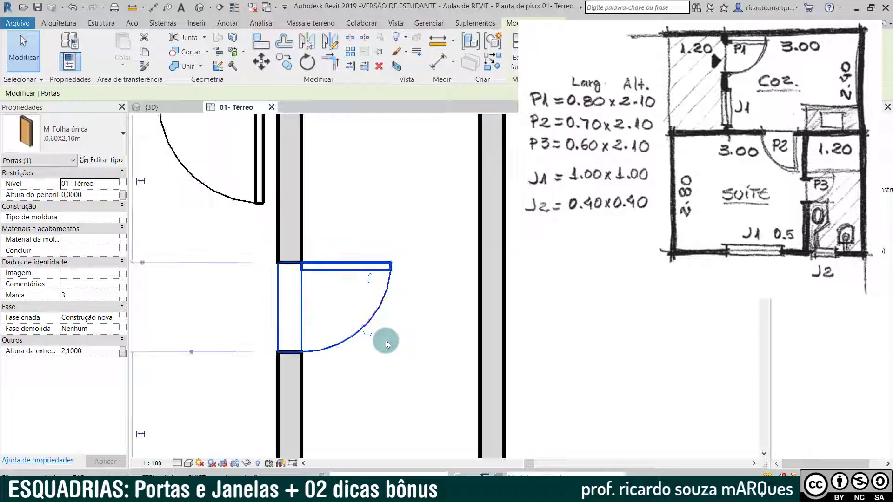
middle_click_drag(433, 344, 656, 385)
scroll(436, 326, "down", 1)
middle_click_drag(436, 327, 275, 326)
scroll(275, 326, "down", 1)
scroll(275, 326, "down", 2)
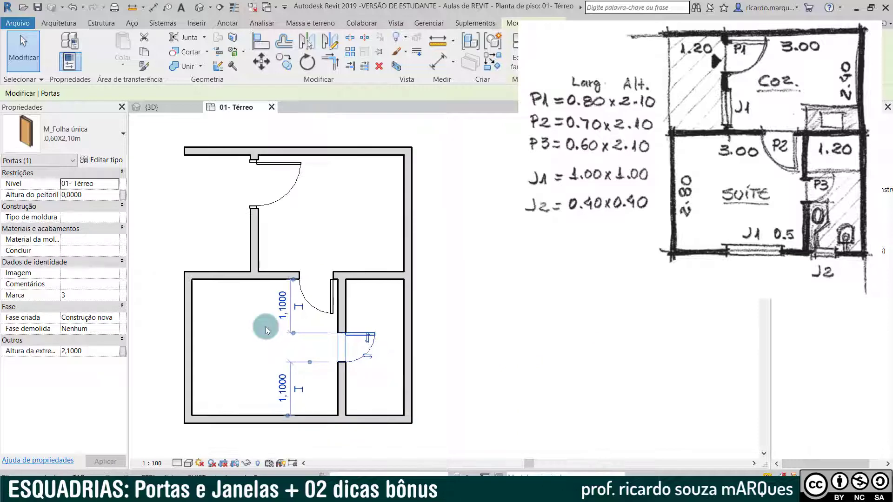
scroll(266, 327, "up", 1)
middle_click_drag(274, 339, 288, 355)
left_click(400, 208)
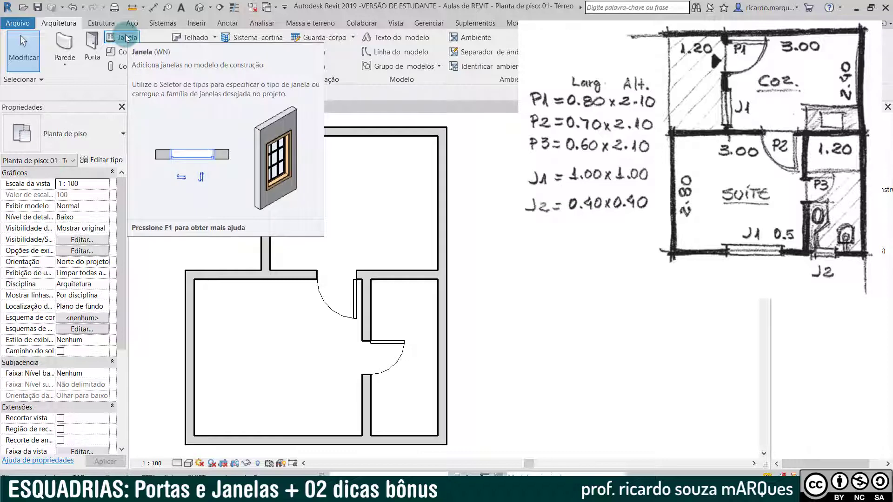
Step: Start window placement, review the available M_Fixo sizes, and pick the 0406 x 0610mm type
key("w")
key("n")
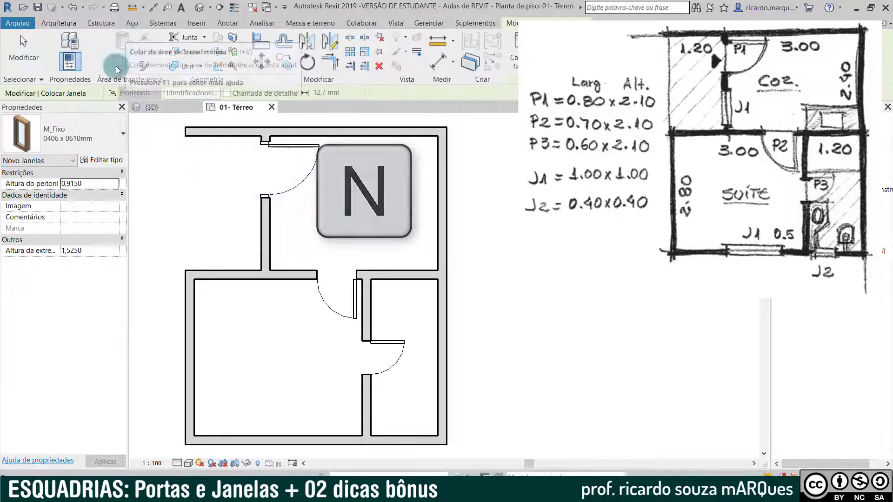
left_click(122, 136)
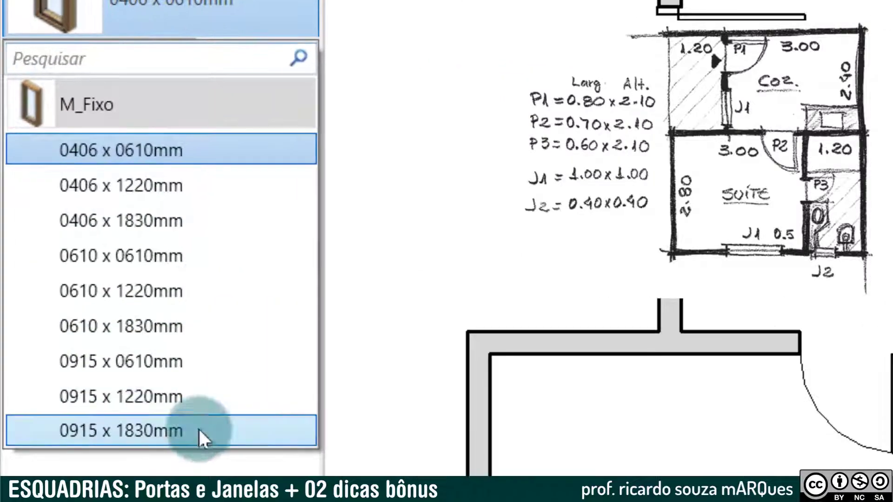
left_click(140, 150)
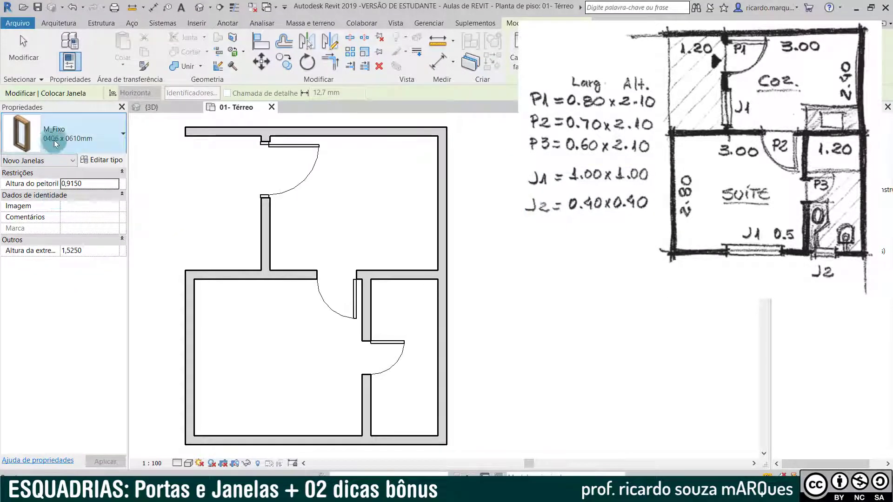
Step: Duplicate the M_Fixo 0406 x 0610mm window type under the name .0,40X0,40/1,70m
left_click(98, 162)
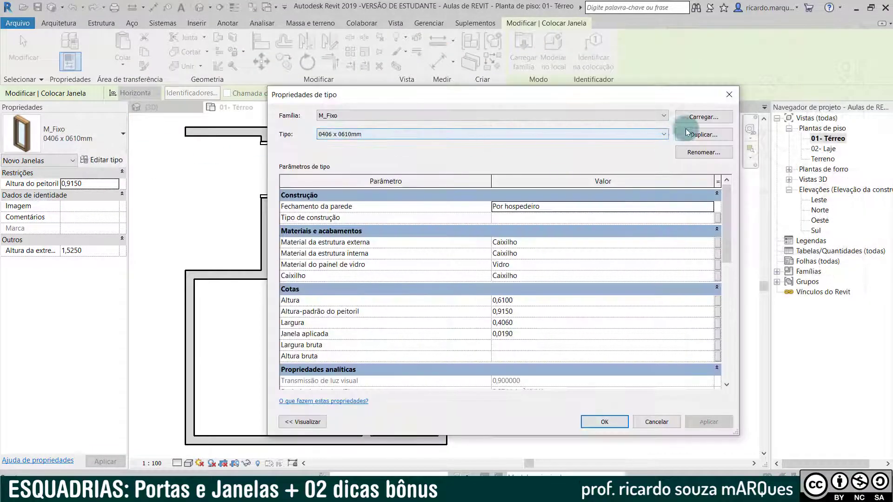
left_click(700, 140)
key("BackSpace")
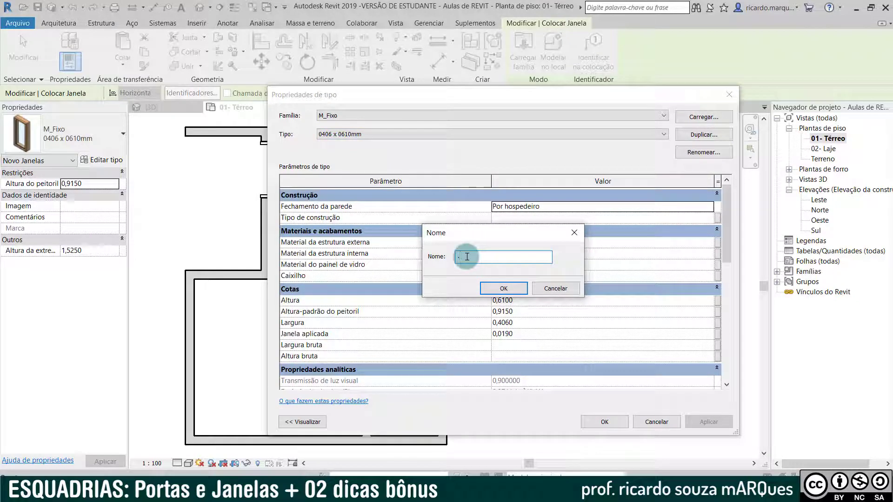
type(".0,4")
type("0X0,4")
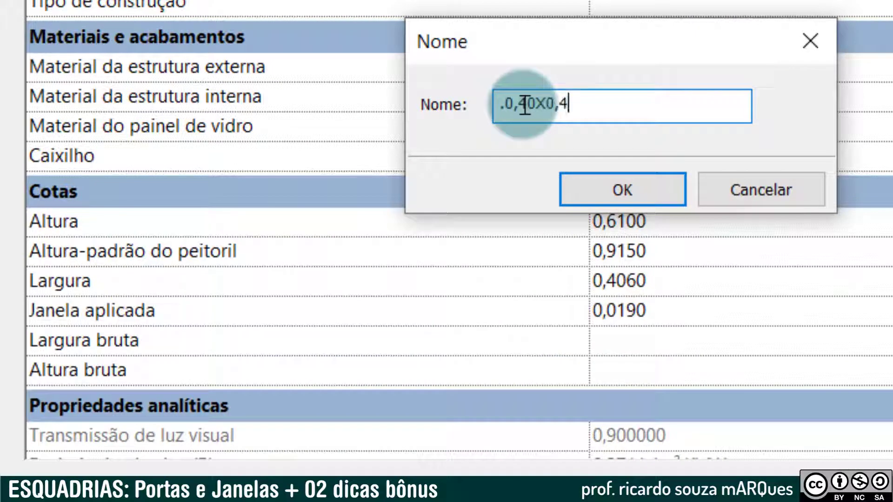
type("0/1,70m")
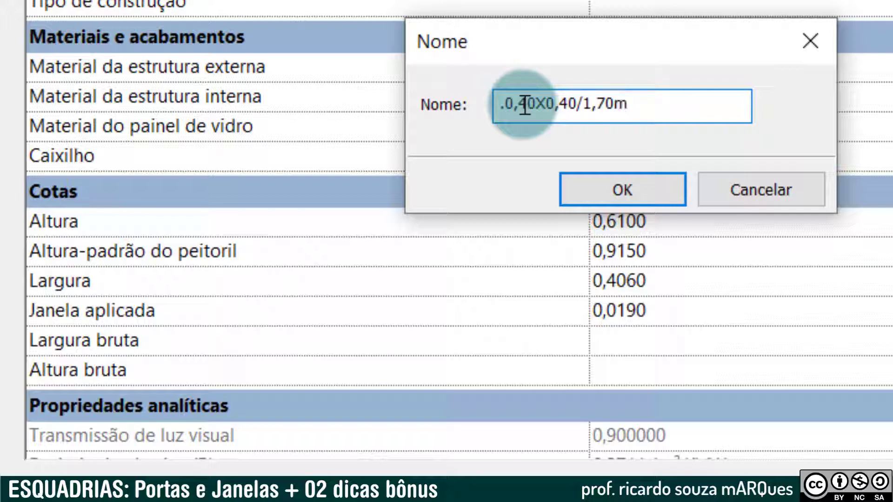
left_click(623, 191)
Step: Set the new window type's height to 0,40, width to 0,40 and default sill height to 1,70, and accept the type properties
left_click(678, 225)
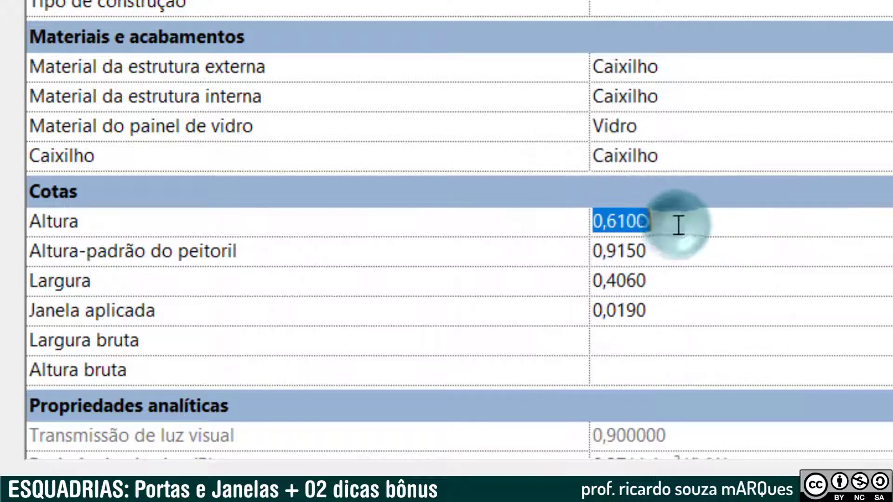
type("0,4000")
key("Return")
key("Return")
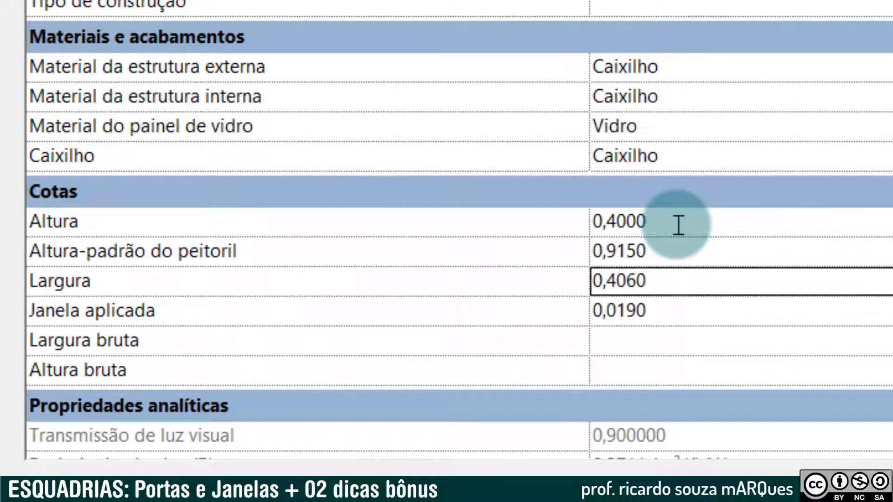
type("0,40")
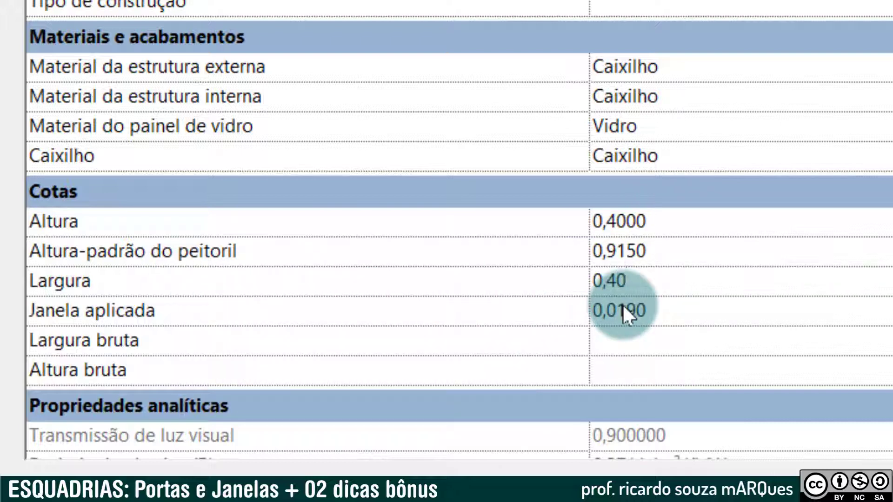
key("Return")
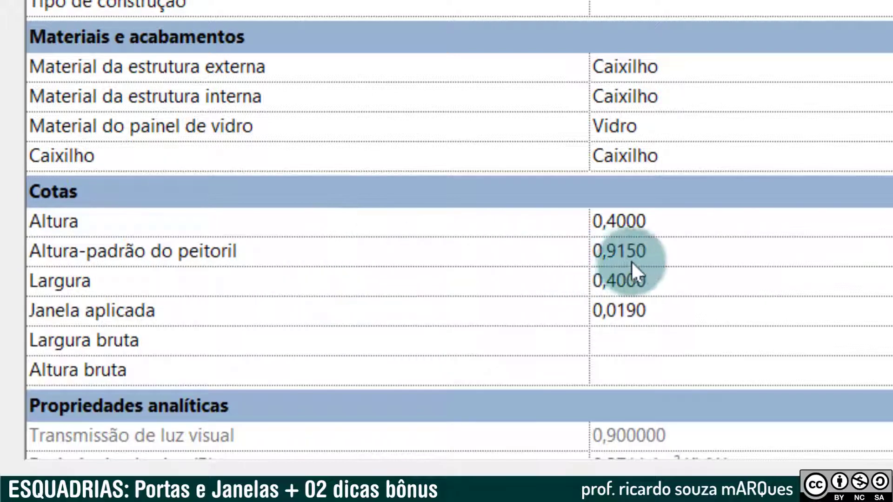
left_click(669, 248)
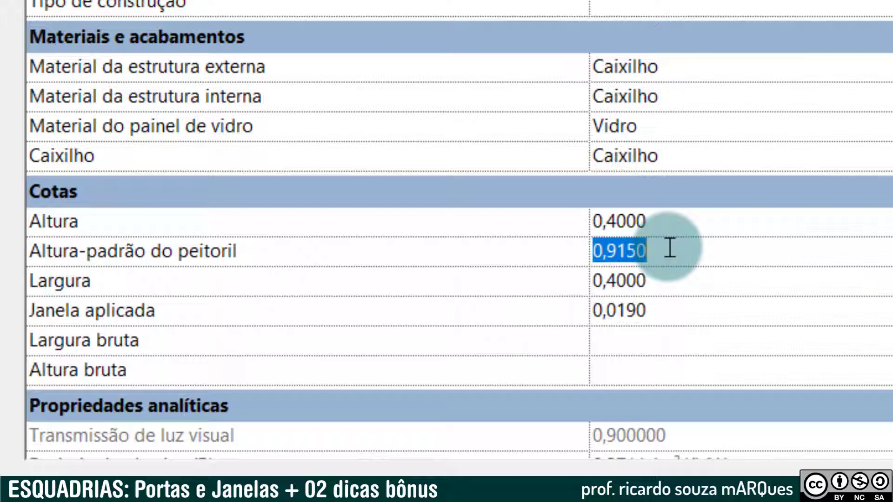
type("1,7000")
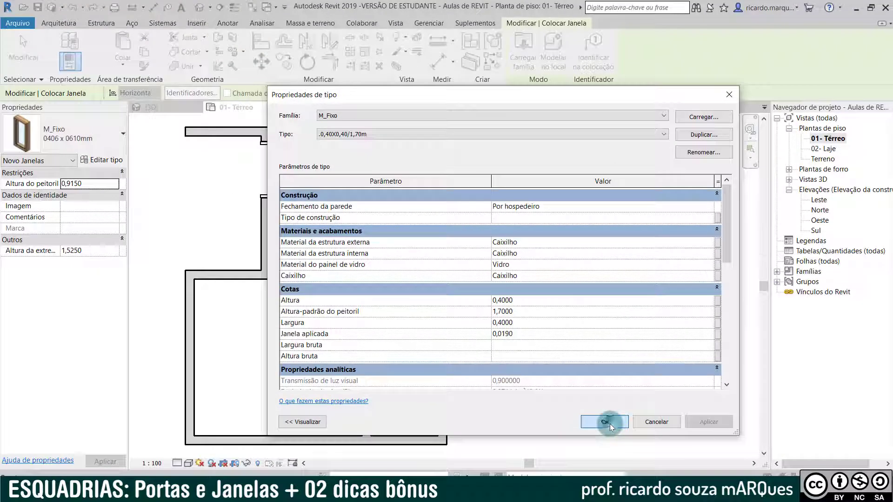
left_click(654, 443)
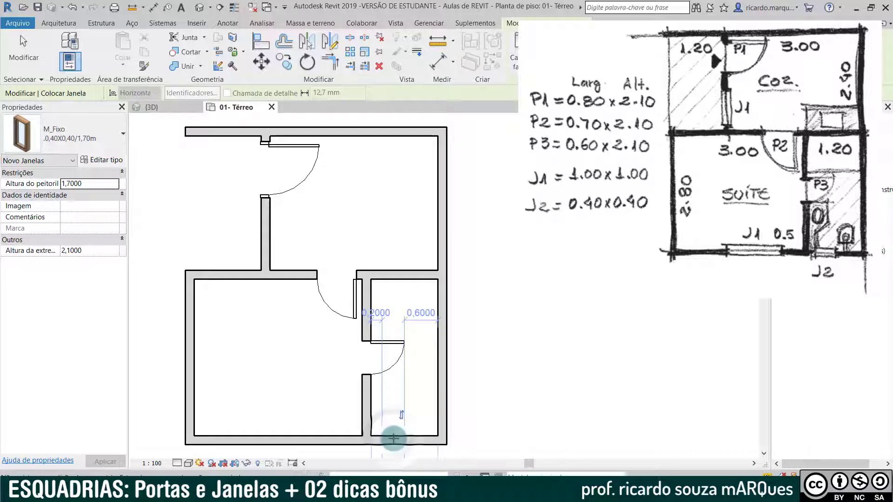
Step: Place a .0,40X0,40/1,70m window in the bathroom's lower exterior wall, 0,20 m from the suite partition, and end window placement
middle_click_drag(397, 405, 392, 284)
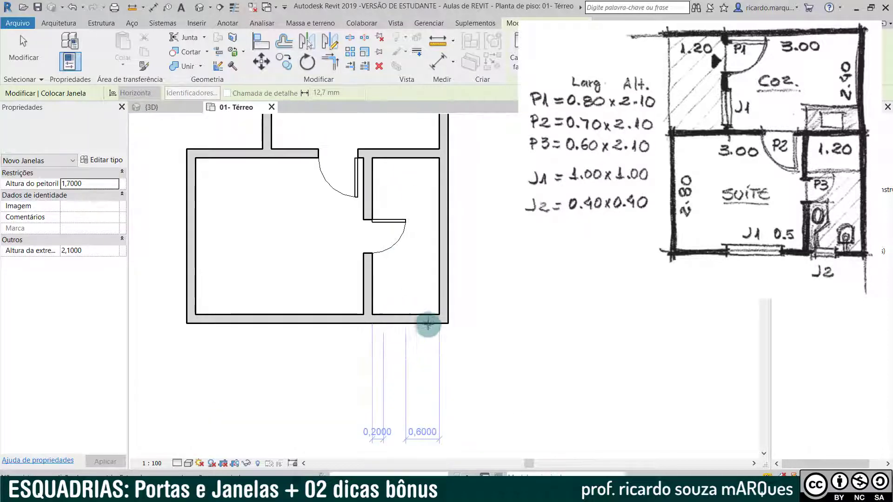
key("Escape")
key("Escape")
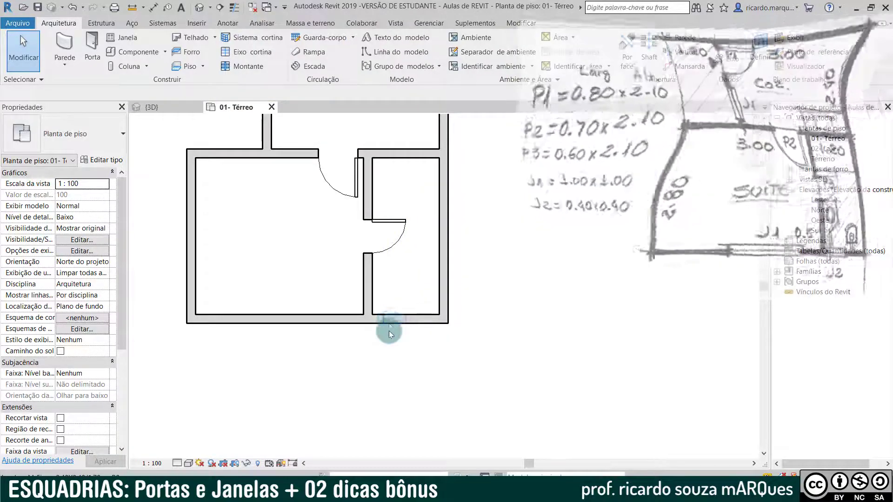
scroll(389, 320, "up", 4)
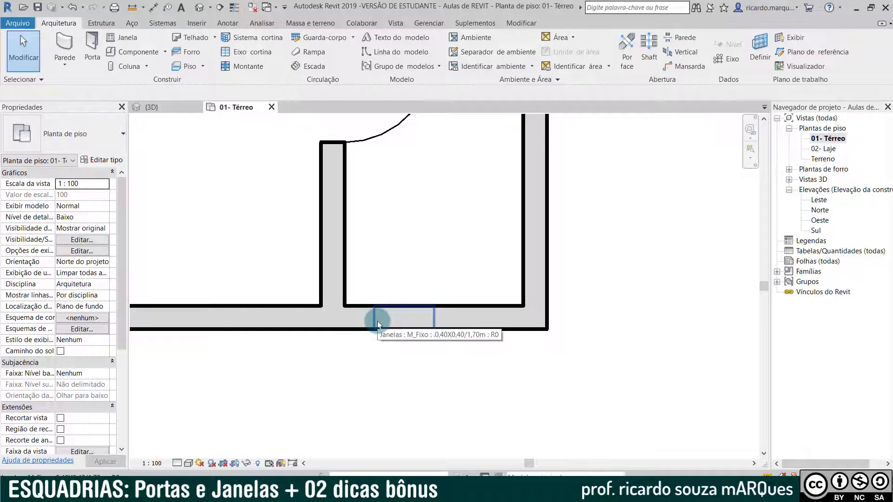
left_click(378, 321)
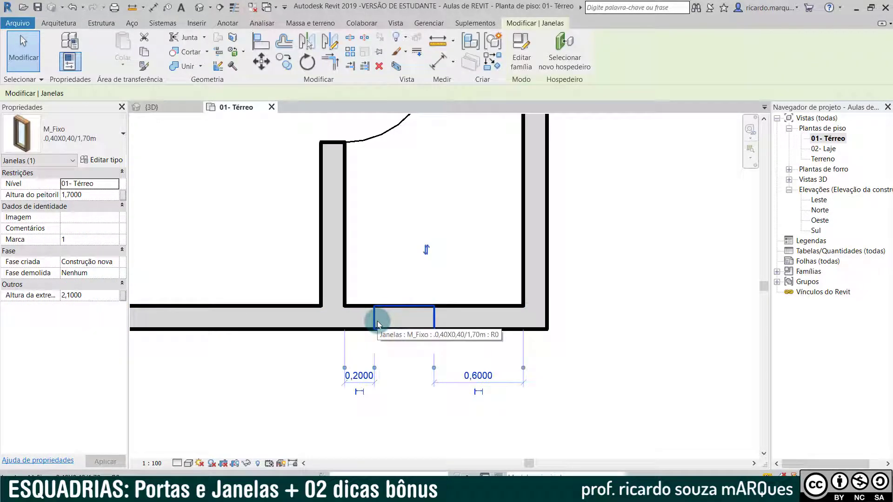
left_click(406, 353)
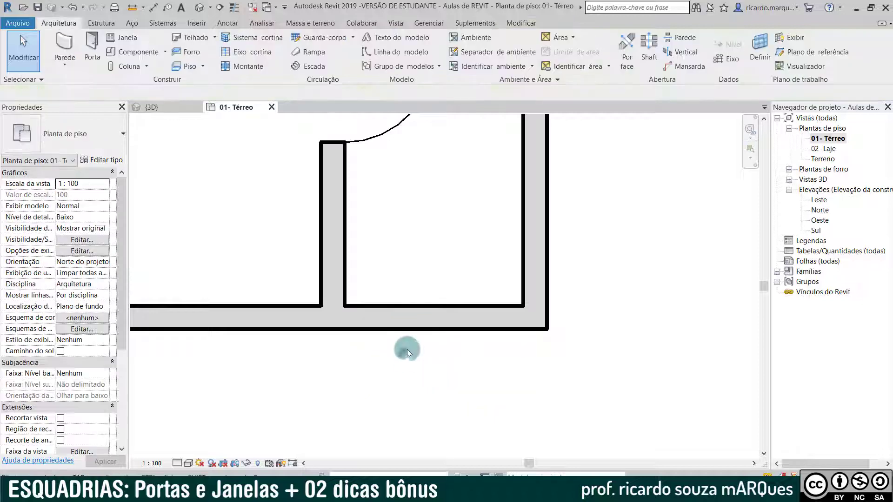
Step: Try a sill height of 1,5 m on the bathroom window
left_click(405, 323)
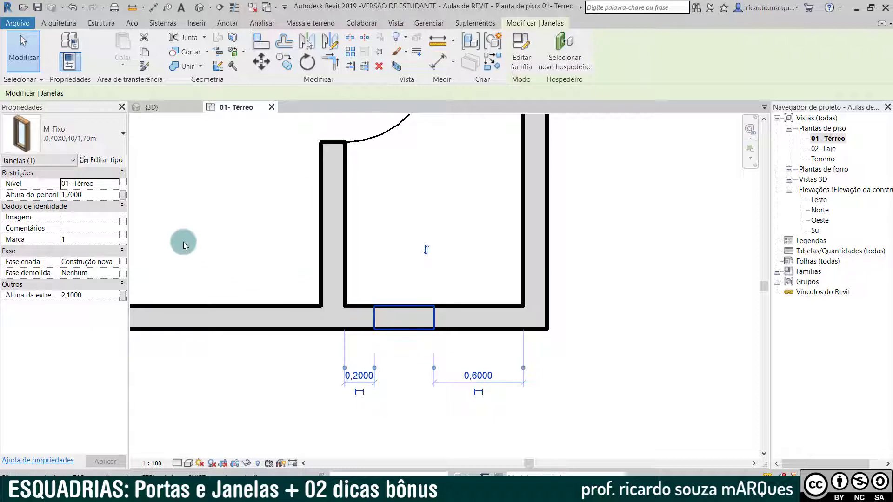
left_click(102, 199)
type("1")
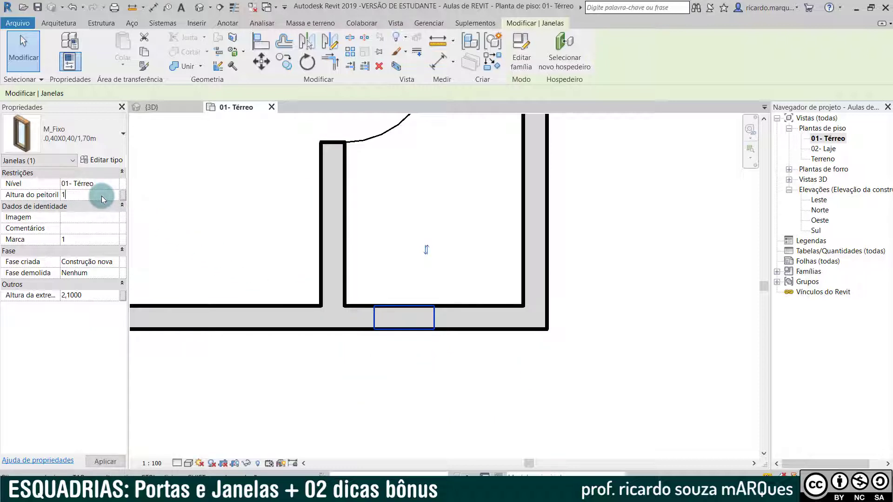
type(",5")
key("Return")
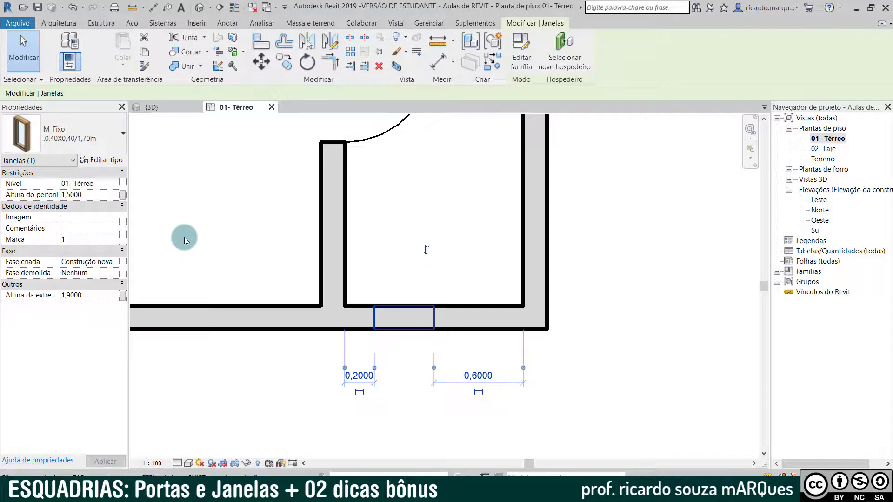
Step: Set the bathroom window's sill height to 1,0 m and deselect it
left_click(103, 198)
type("1,0")
key("Return")
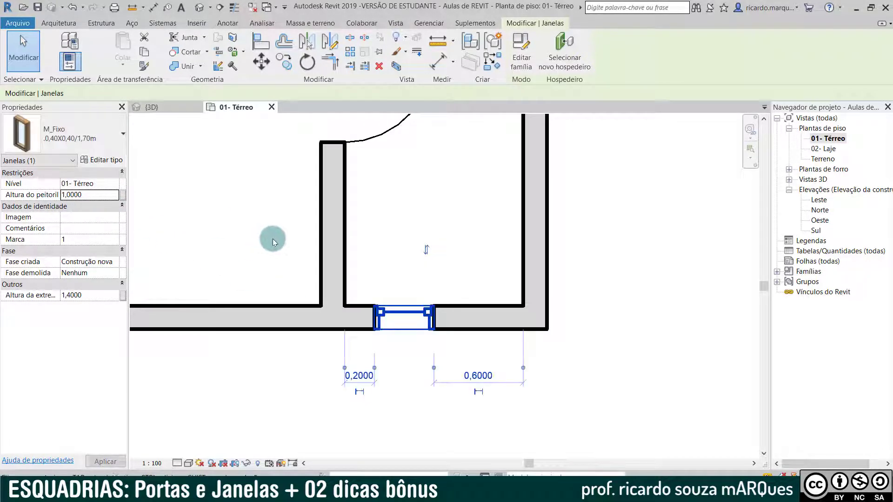
left_click(290, 370)
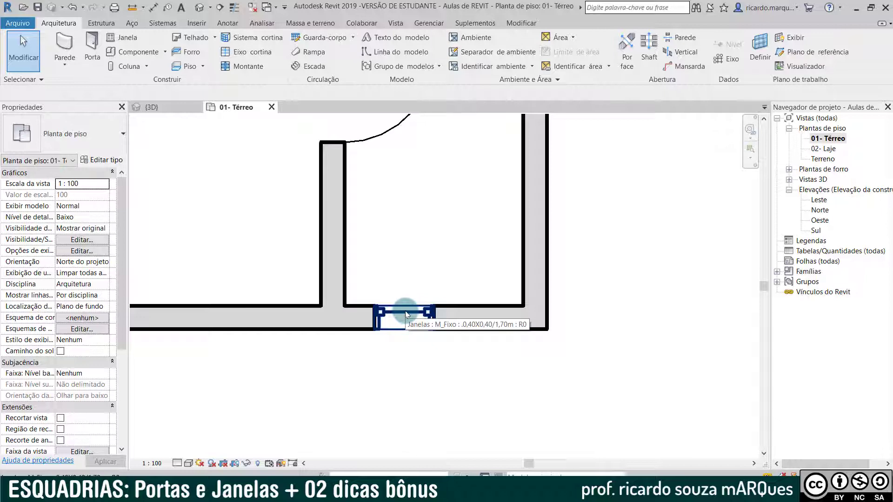
Step: Start window placement and begin loading a family, browsing to the Janelas folder of the Brazil library
scroll(406, 311, "down", 3)
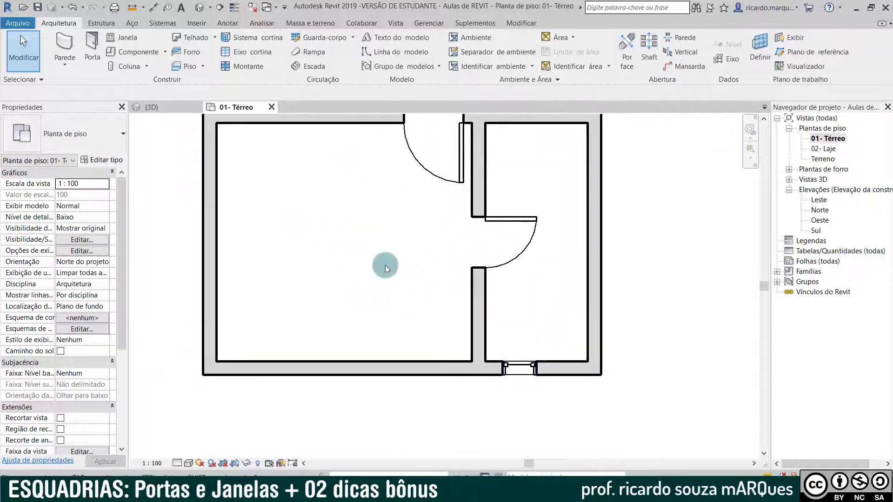
scroll(309, 235, "down", 1)
middle_click_drag(330, 236, 252, 328)
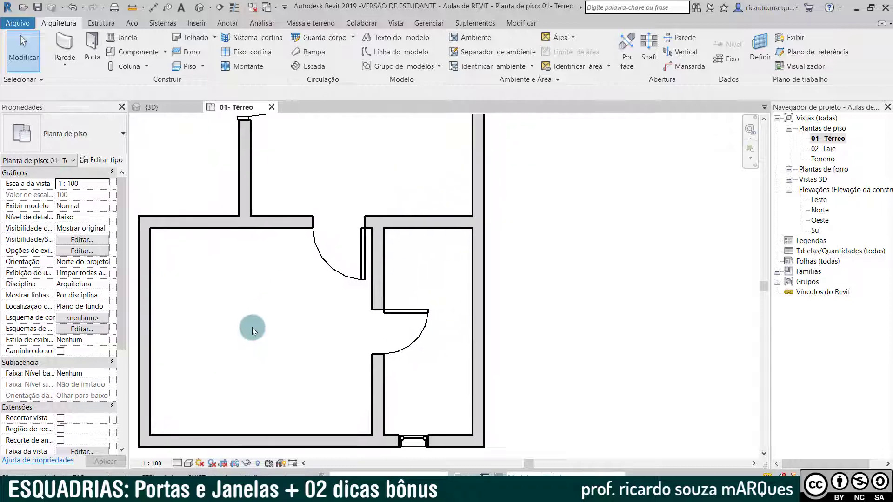
scroll(253, 328, "down", 1)
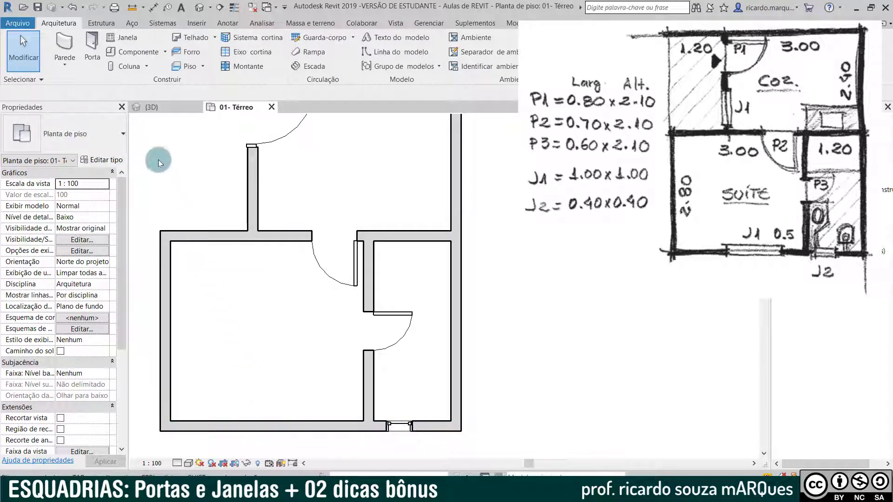
left_click(124, 38)
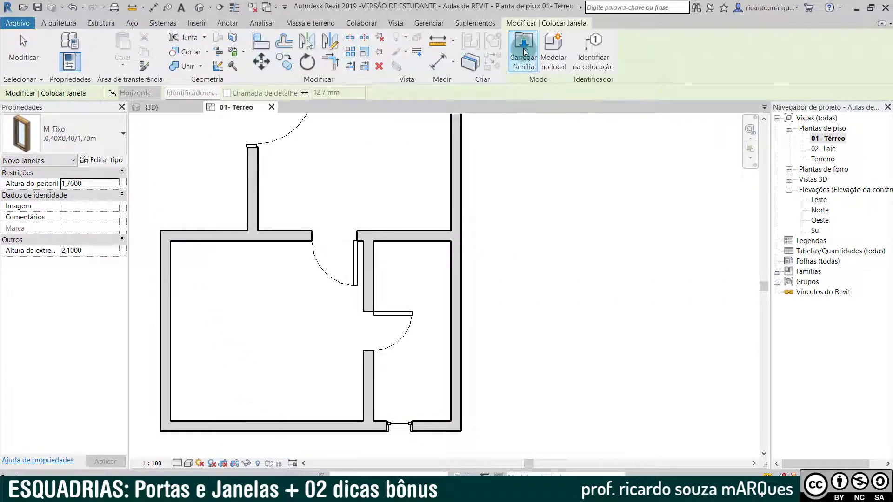
left_click(523, 46)
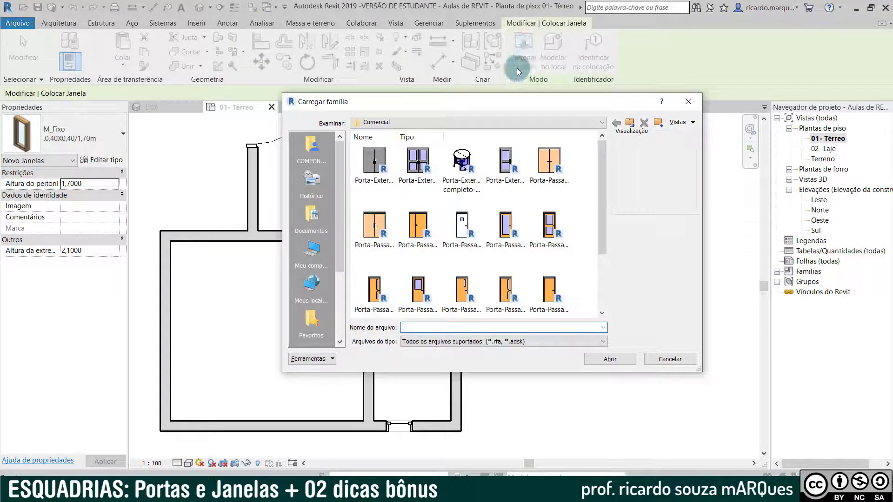
left_click(602, 123)
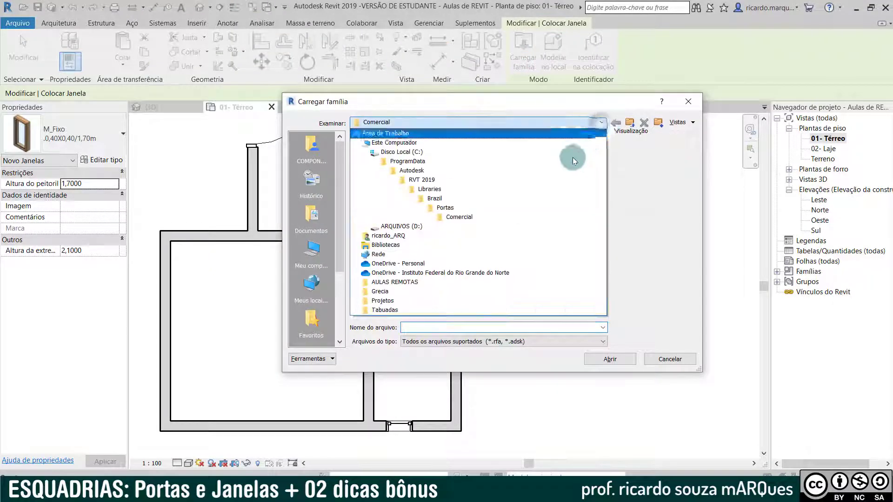
left_click(542, 199)
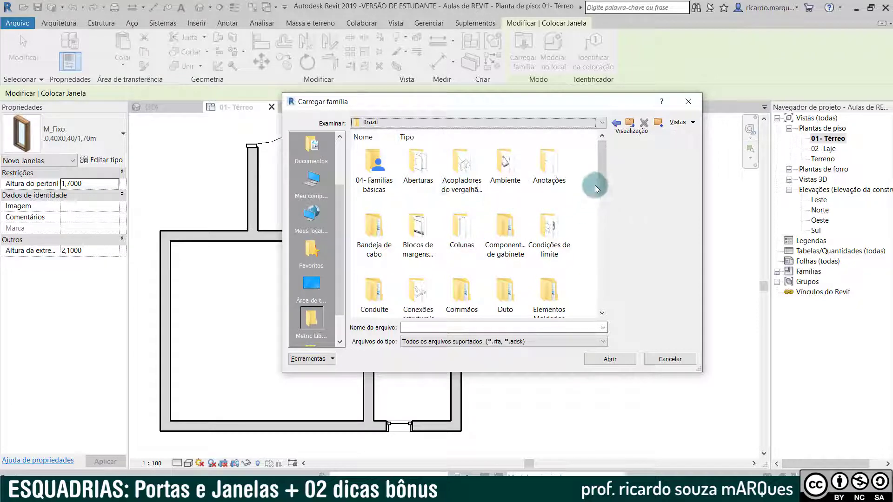
left_click_drag(602, 171, 604, 249)
left_click(376, 212)
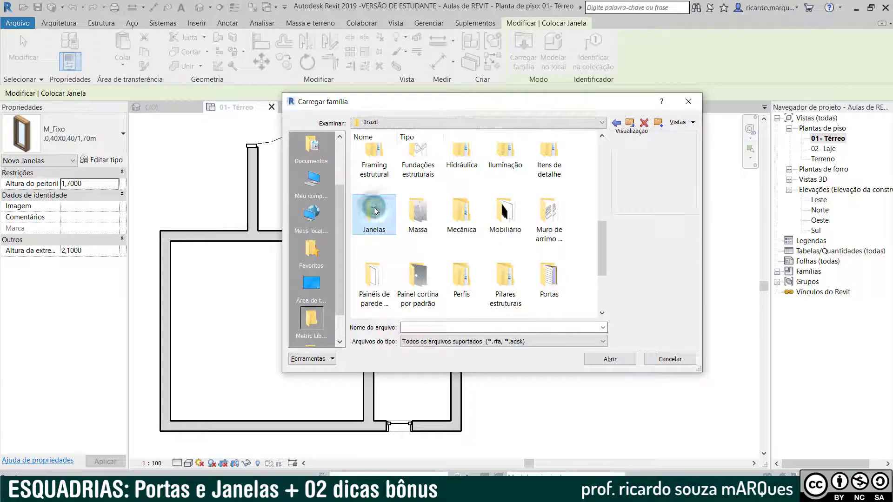
double_click(374, 207)
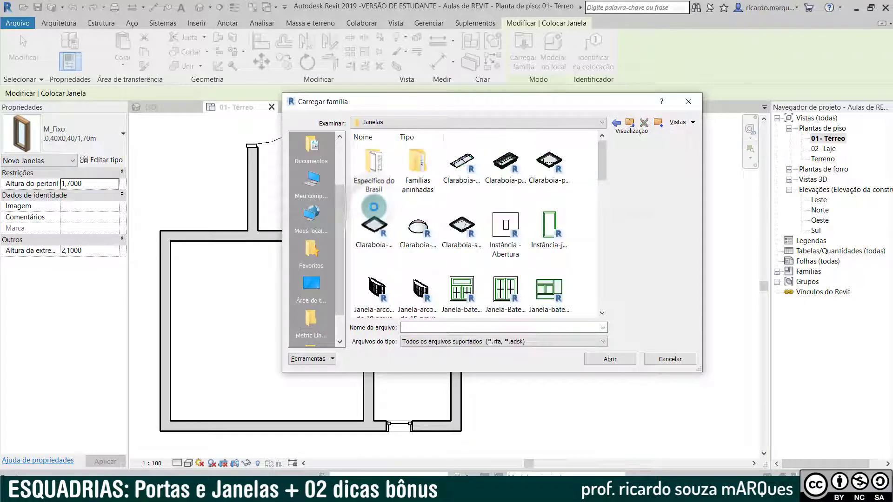
Step: Load the Janela de correr - 2 Painéis family from the Específico do Brasil subfolder
scroll(547, 232, "down", 5)
scroll(547, 231, "up", 5)
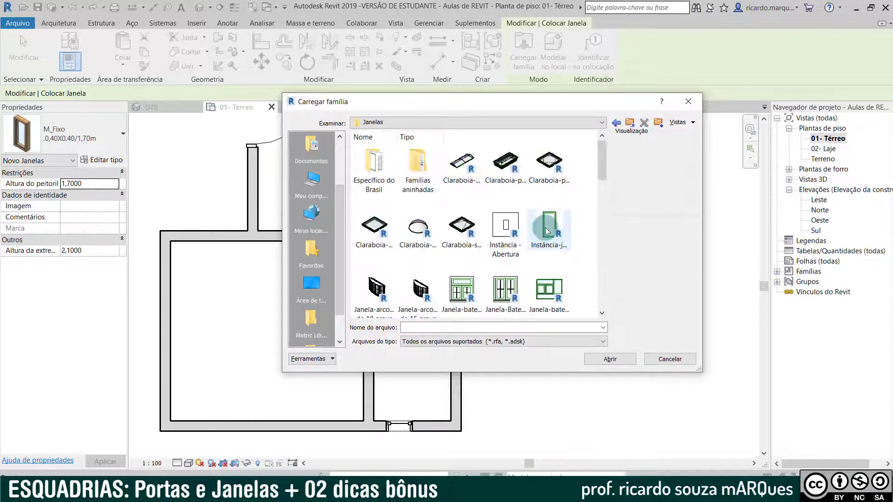
left_click(371, 168)
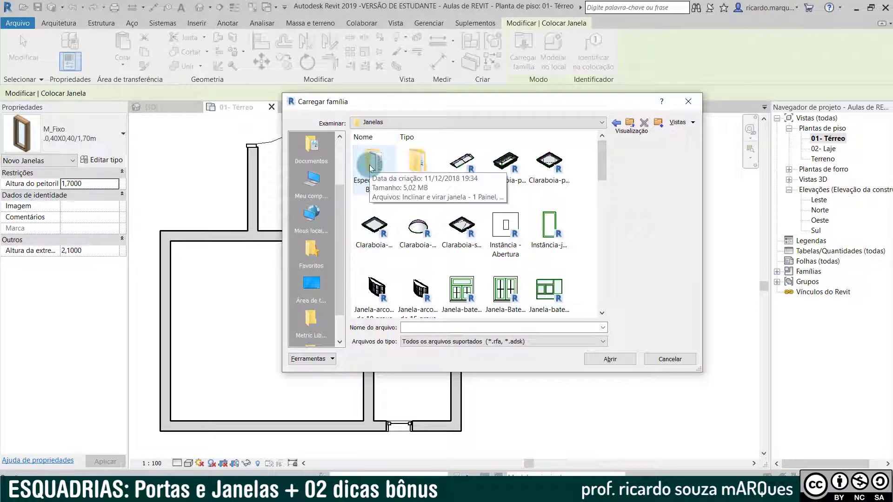
double_click(370, 167)
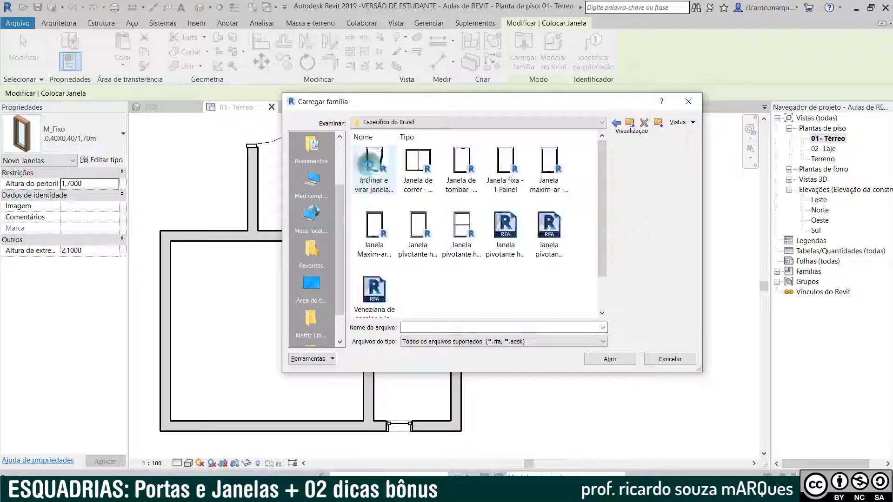
left_click(413, 169)
left_click(613, 360)
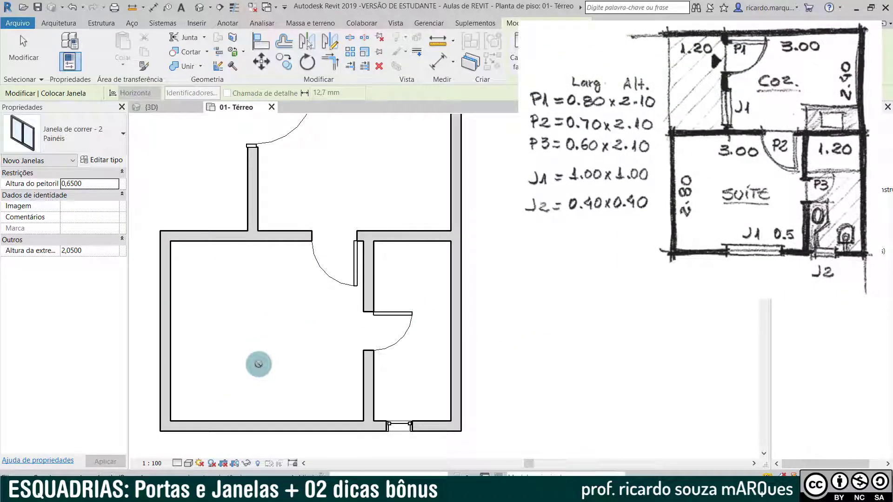
Step: Place a Janela de correr - 2 Painéis window in the suite's exterior wall, about 0,5 m from the bathroom partition, and end placement
scroll(258, 365, "down", 1)
middle_click_drag(256, 365, 285, 261)
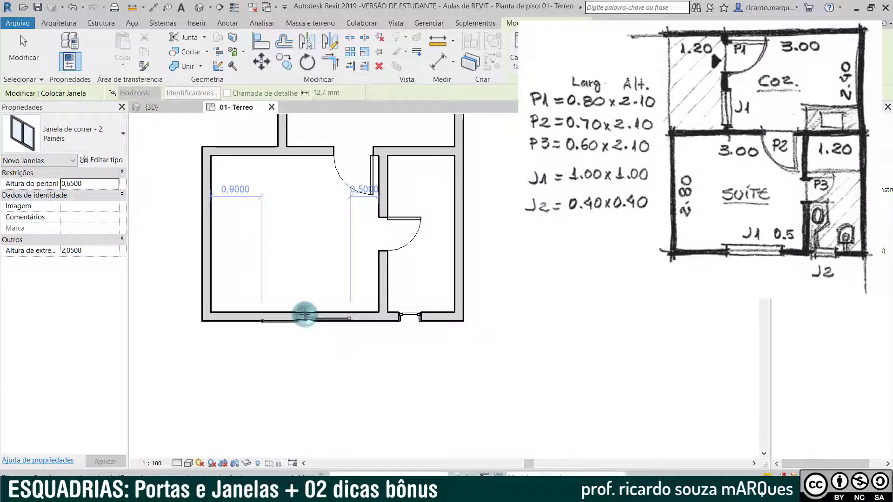
left_click(304, 315)
middle_click_drag(303, 213, 294, 369)
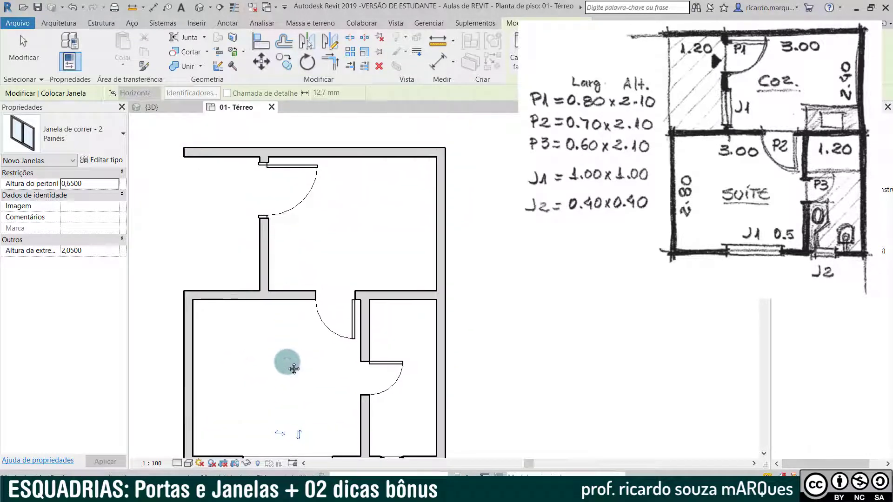
left_click(264, 252)
key("Escape")
key("Escape")
Step: Duplicate the suite window's type under the name .1,00X1,00/1,10m
middle_click_drag(250, 356, 276, 292)
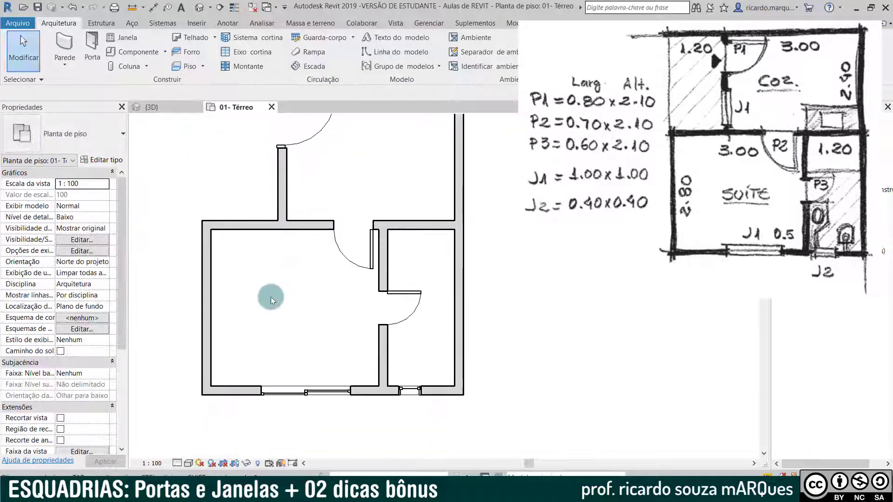
left_click(304, 392)
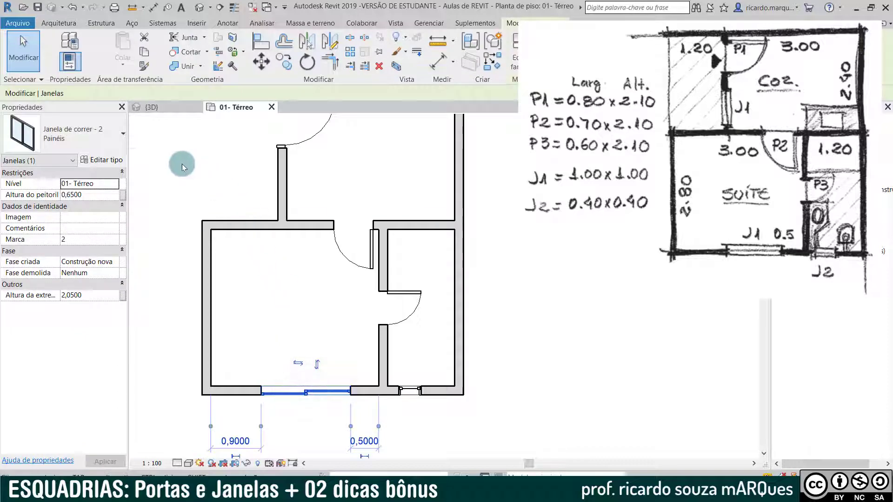
left_click(111, 160)
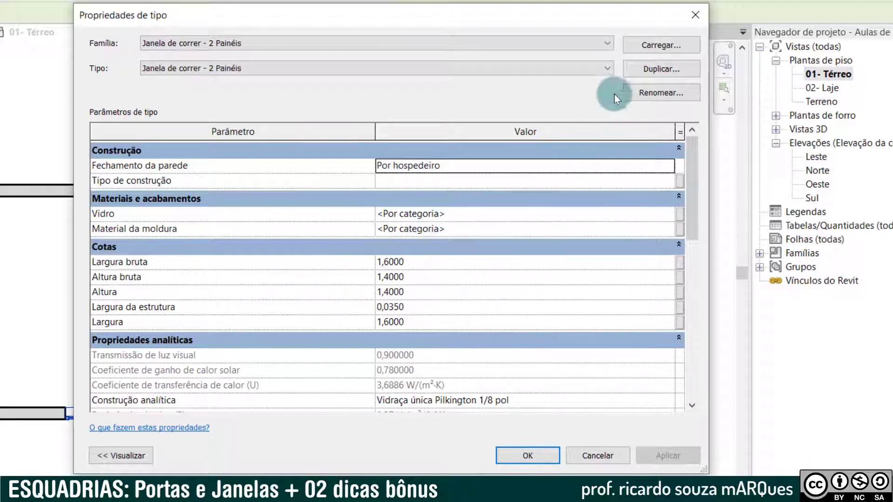
left_click(644, 68)
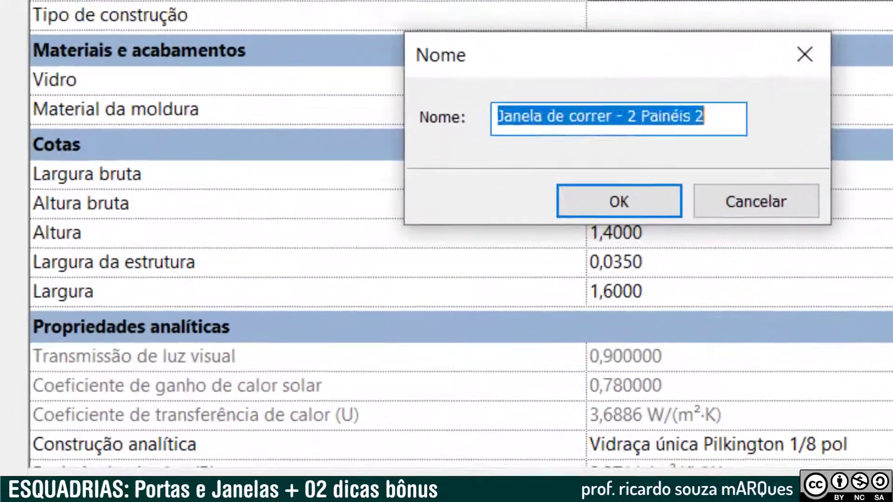
key("BackSpace")
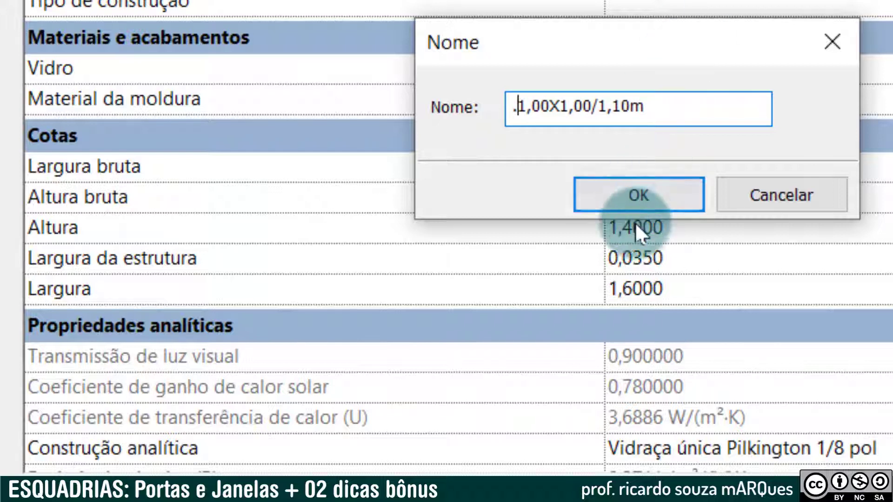
left_click(640, 200)
Step: Set the new window type's Largura bruta and Altura to 1,0 m and apply it to the suite window
left_click(689, 172)
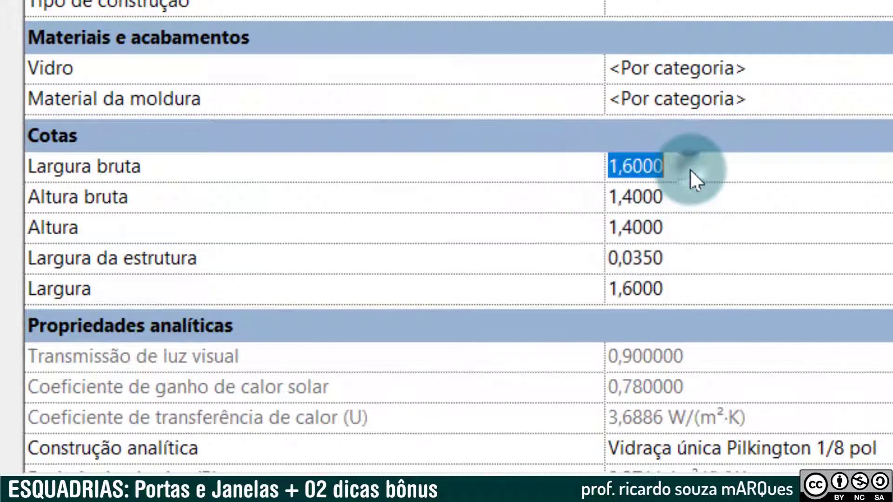
type("1,0")
key("Return")
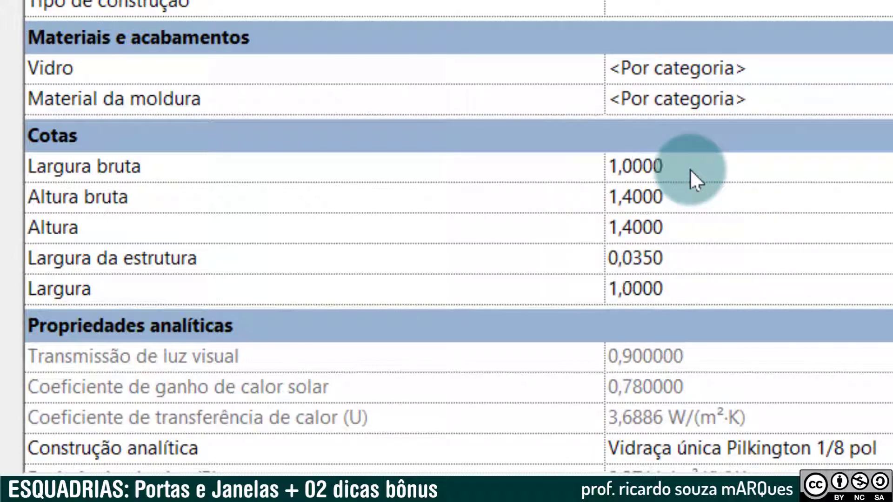
key("Tab")
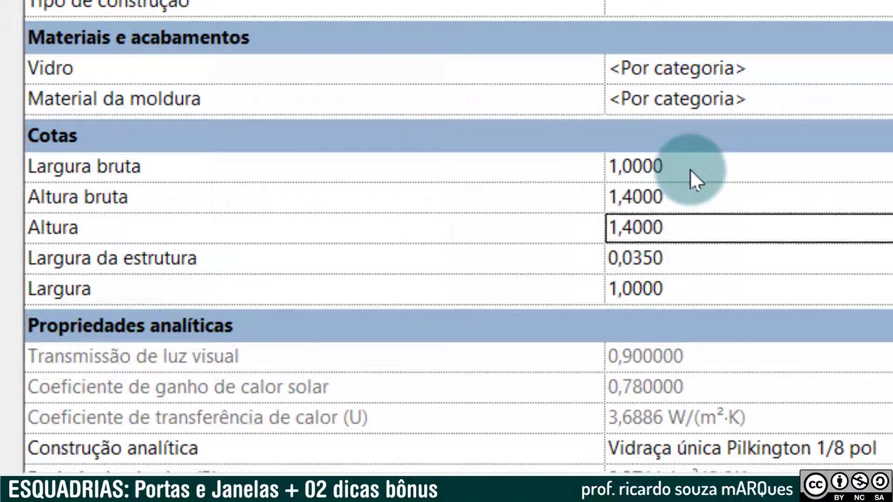
type("1,0")
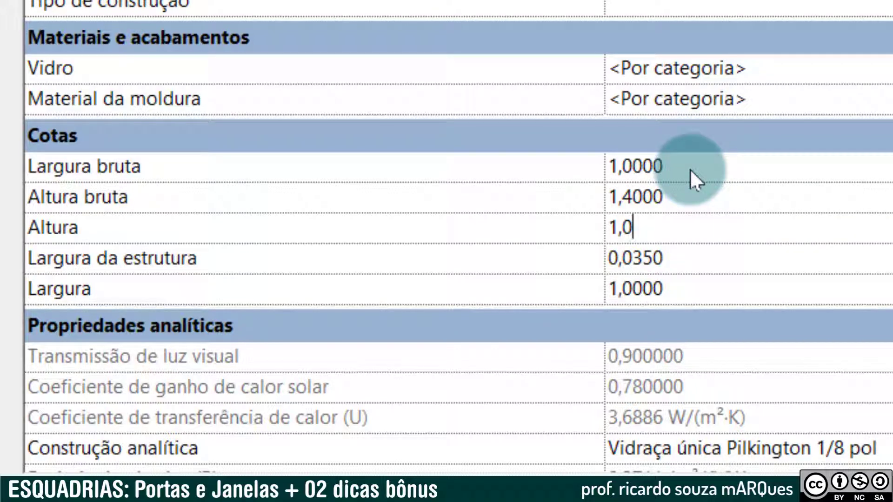
key("Return")
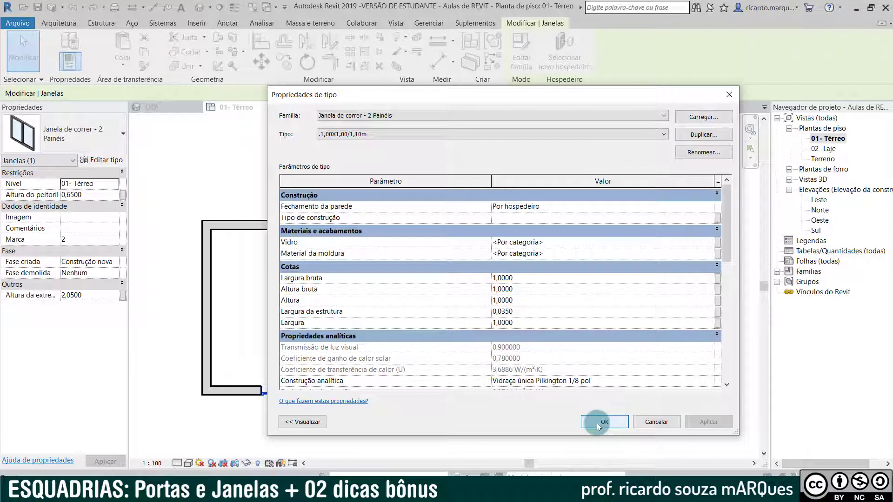
left_click(597, 425)
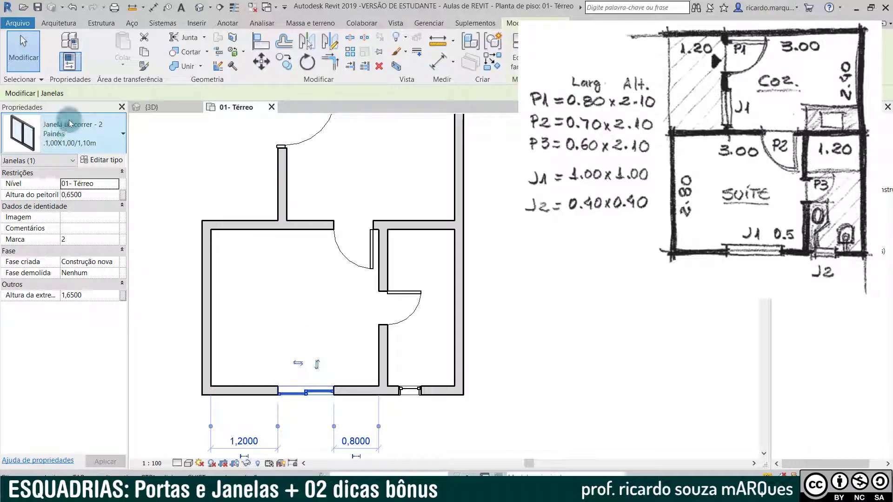
Step: Place a .1,00X1,00/1,10m sliding window in the kitchen's entrance wall, about 0,15 m from the entrance door and from the suite wall
left_click(70, 23)
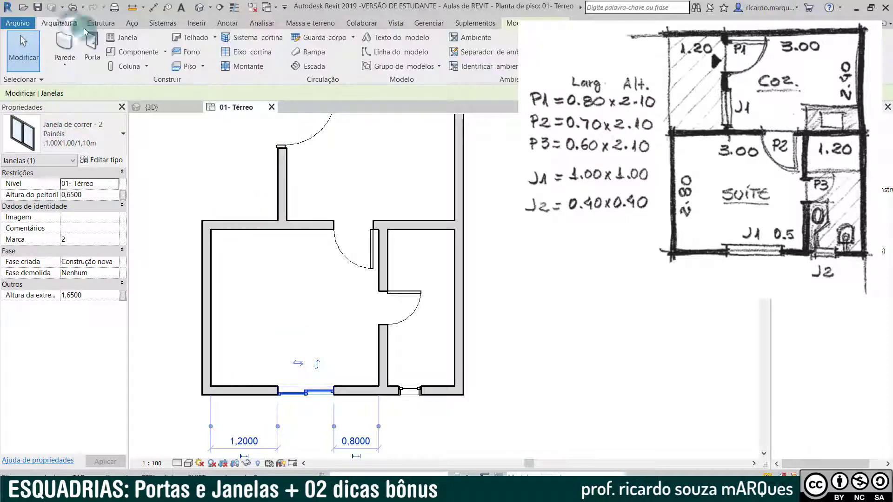
left_click(122, 37)
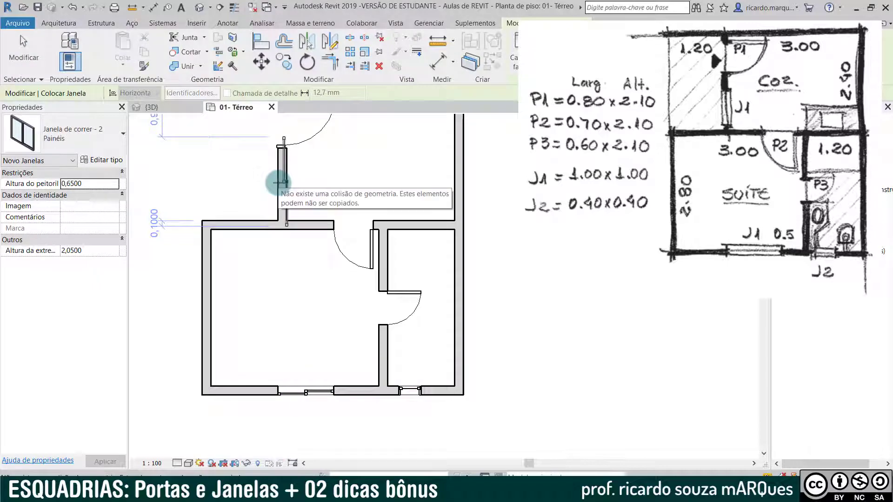
key("Escape")
key("Escape")
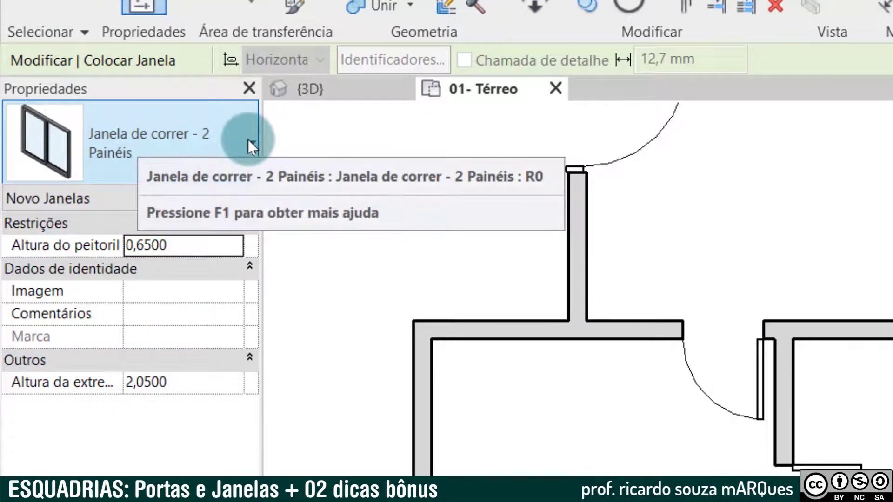
left_click(247, 139)
left_click(202, 303)
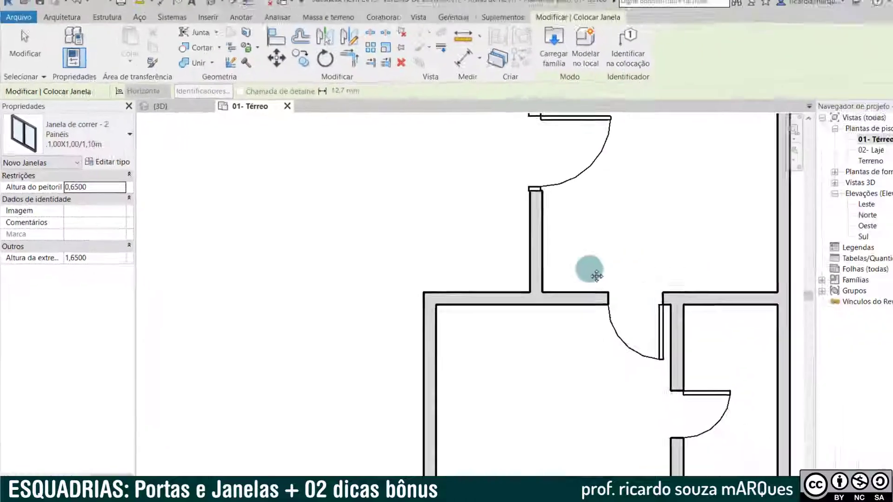
scroll(589, 270, "up", 1)
middle_click_drag(533, 238, 371, 237)
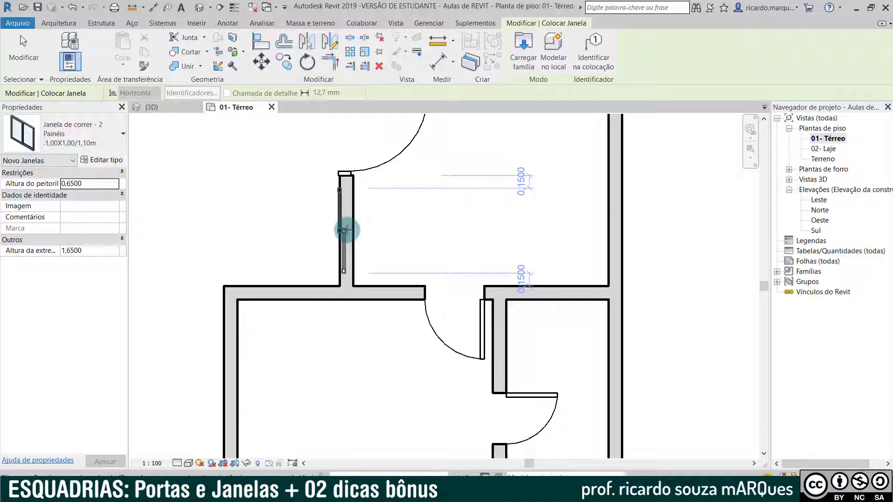
left_click(345, 231)
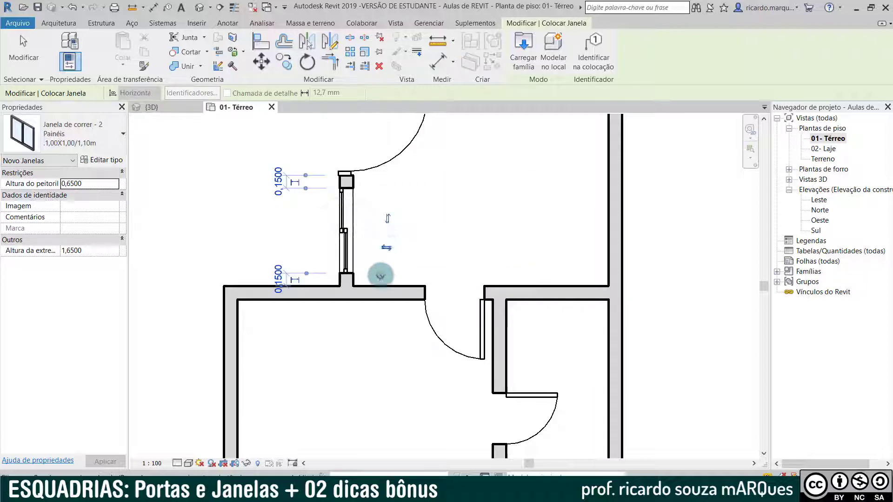
Step: Reposition the suite's sliding window so it sits 0,5 m from the bathroom partition wall
scroll(385, 306, "down", 1)
middle_click_drag(376, 406, 363, 234)
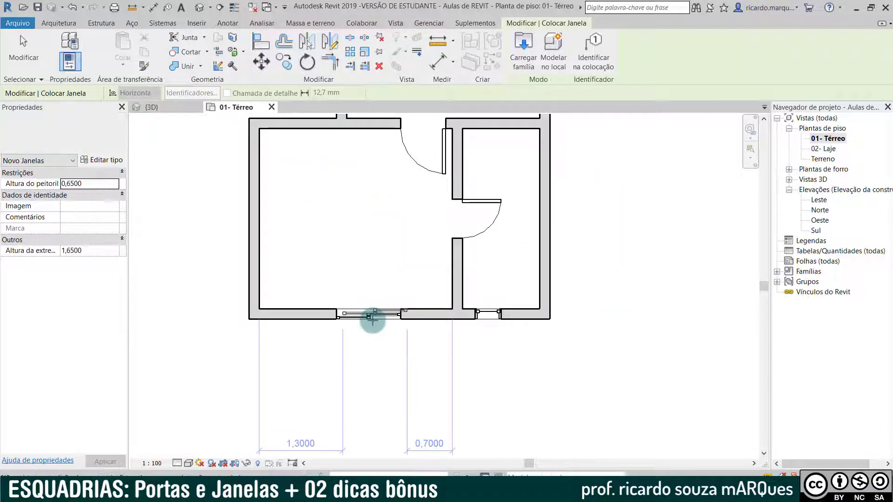
left_click(372, 319)
key("Escape")
key("Escape")
left_click(372, 314)
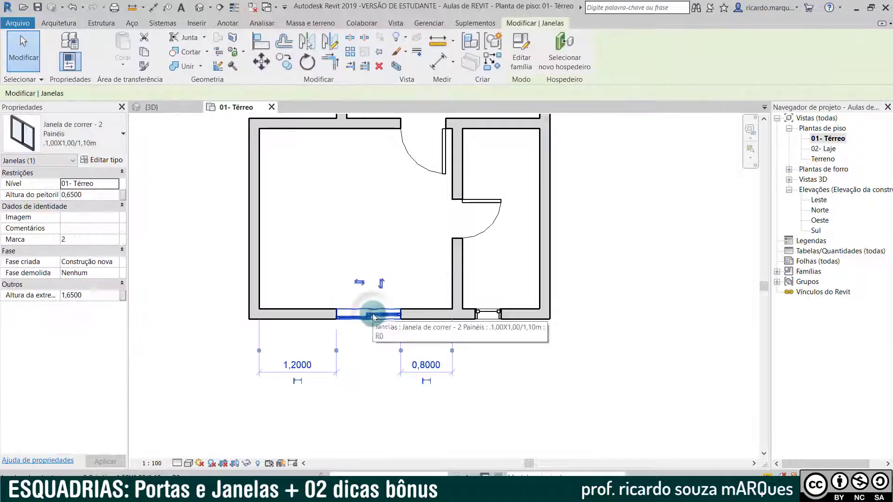
left_click(434, 365)
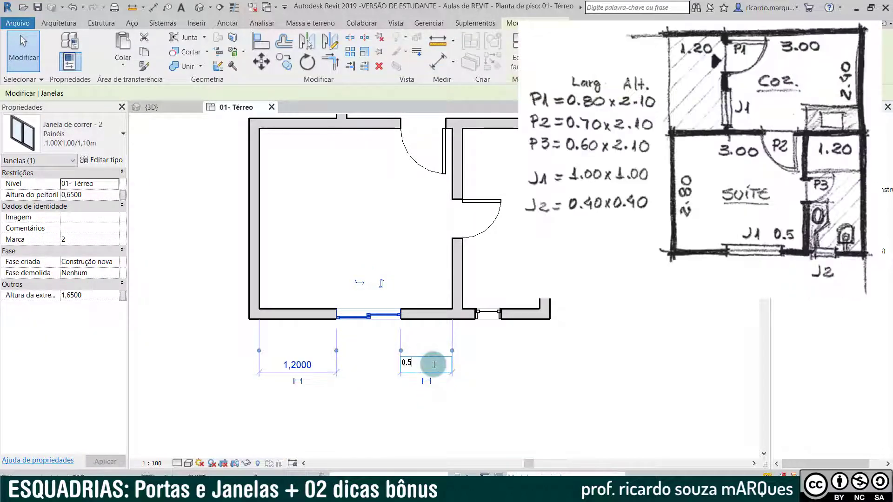
type("0,5")
key("Return")
Step: Check the room dimensions against the sketch by selecting the exterior walls and the wall between kitchen and suite
middle_click_drag(384, 222, 298, 341)
scroll(298, 342, "down", 1)
scroll(298, 342, "down", 1)
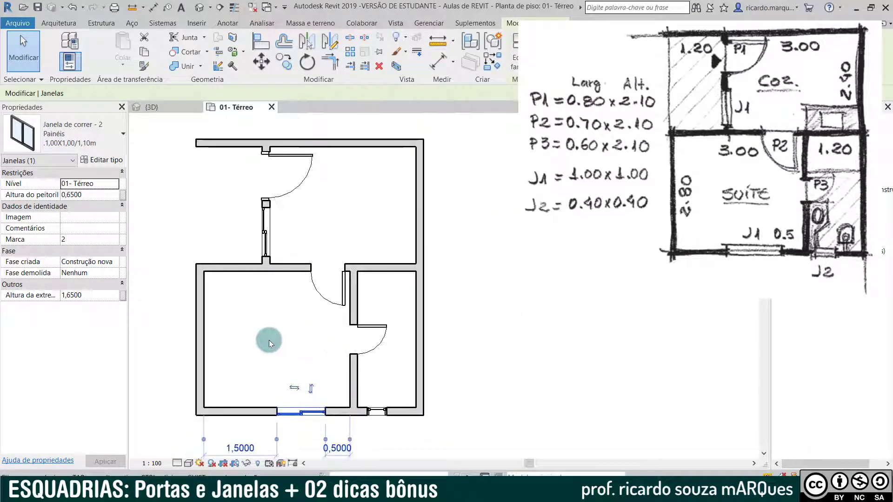
scroll(272, 344, "down", 1)
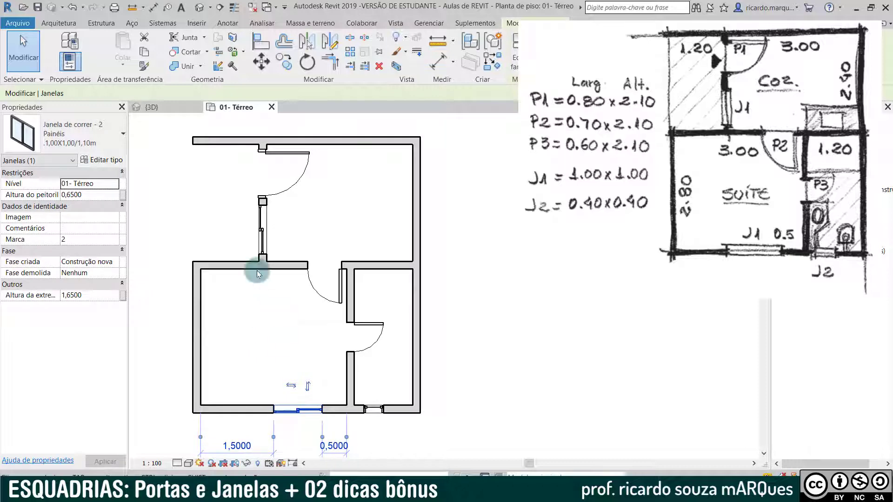
left_click(213, 357)
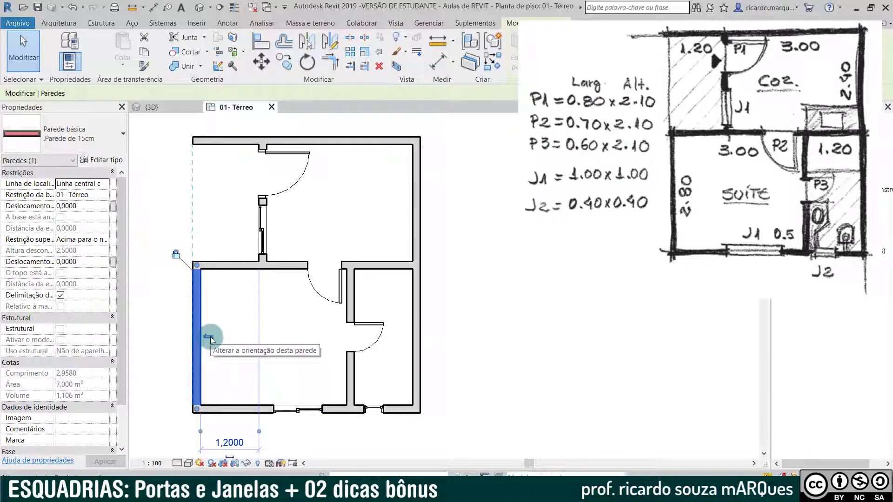
left_click(220, 408)
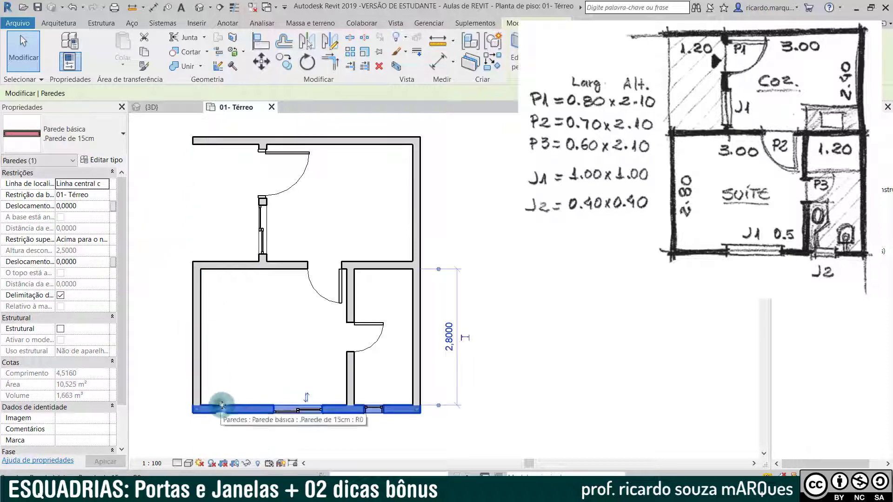
left_click(415, 332)
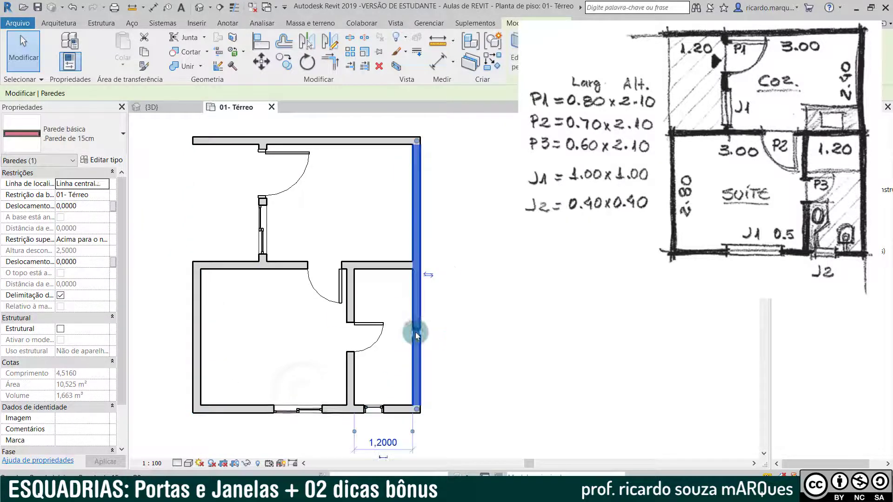
left_click(370, 141)
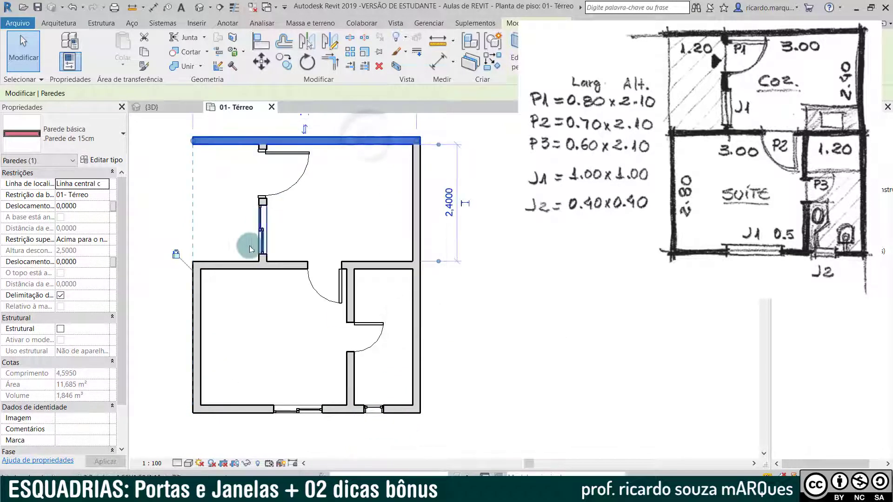
left_click(233, 267)
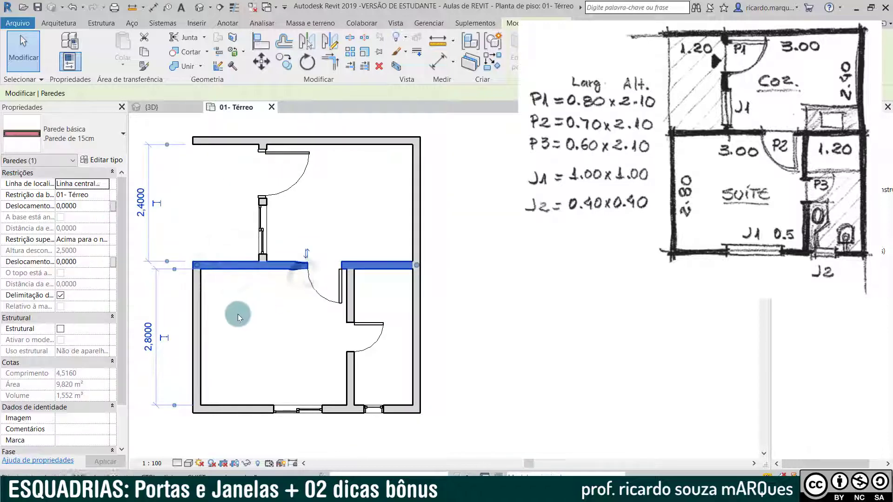
Step: Flip the kitchen, suite and bathroom windows to reverse their inside and outside faces, leaving nothing selected
left_click(261, 232)
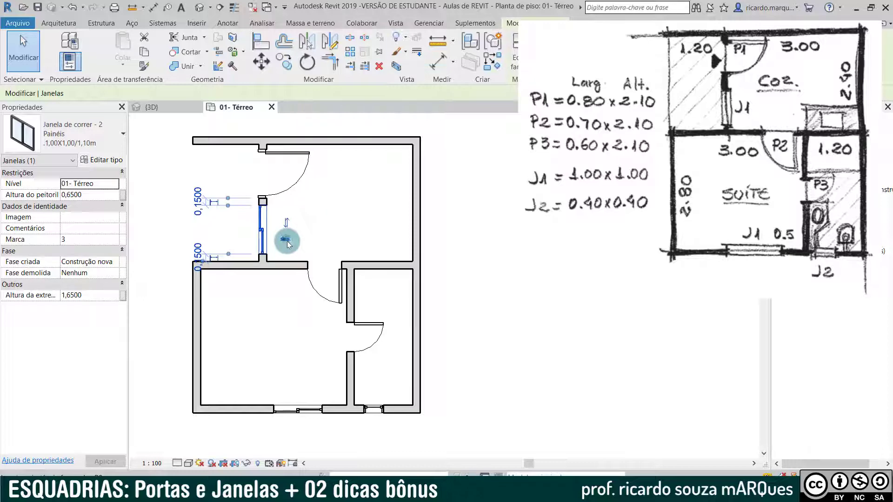
left_click(282, 407)
left_click(310, 393)
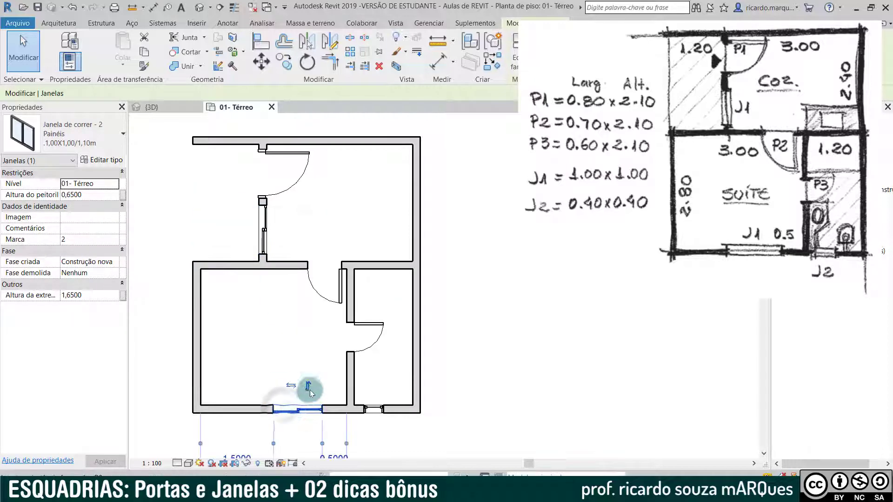
left_click(381, 418)
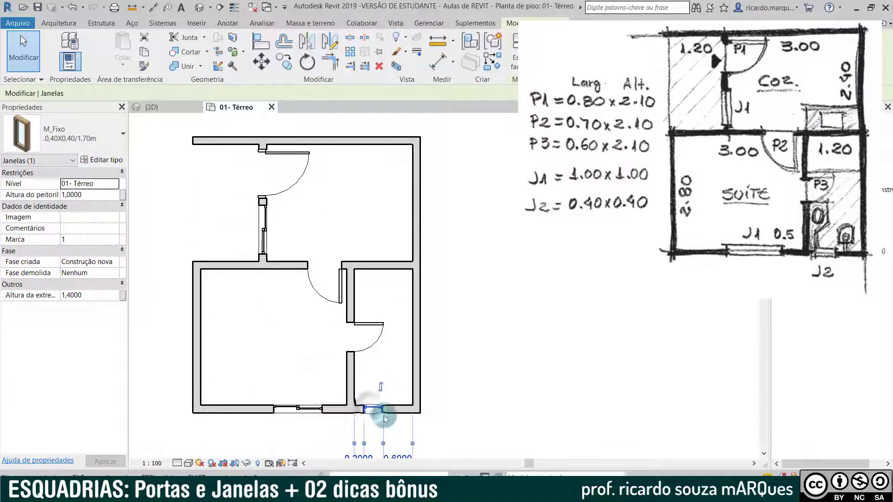
left_click(381, 386)
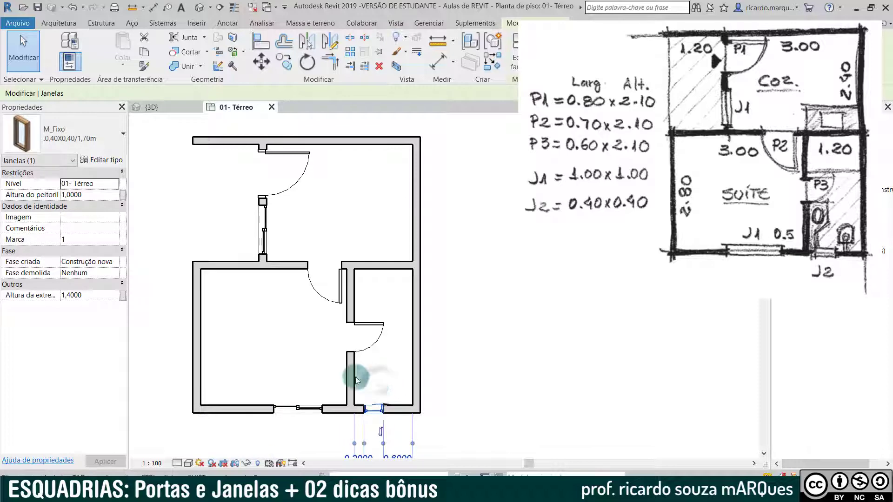
left_click(252, 334)
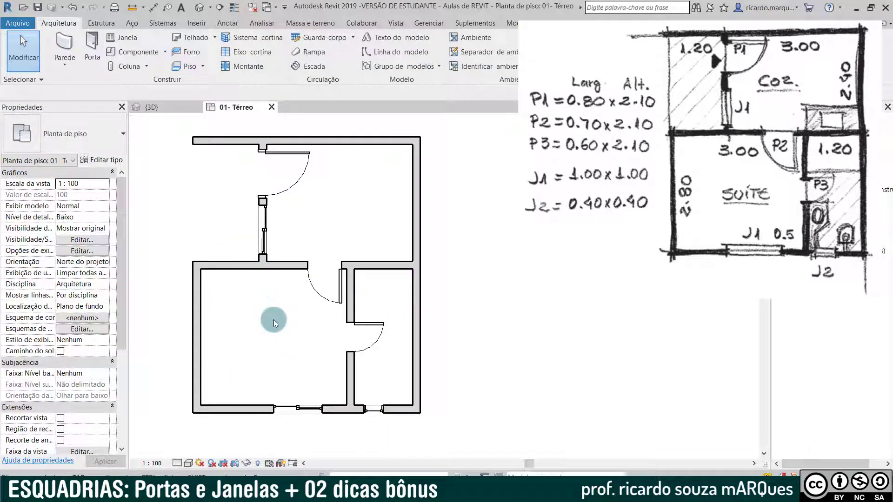
scroll(273, 325, "up", 1)
middle_click_drag(273, 325, 276, 374)
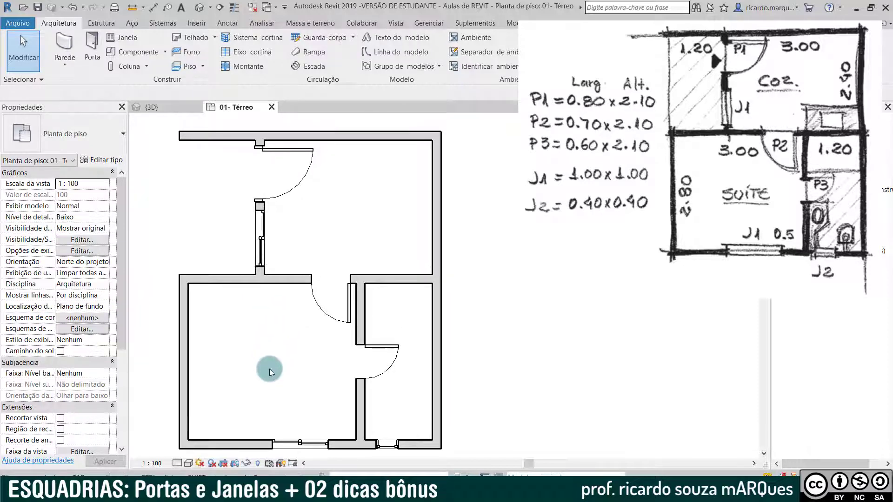